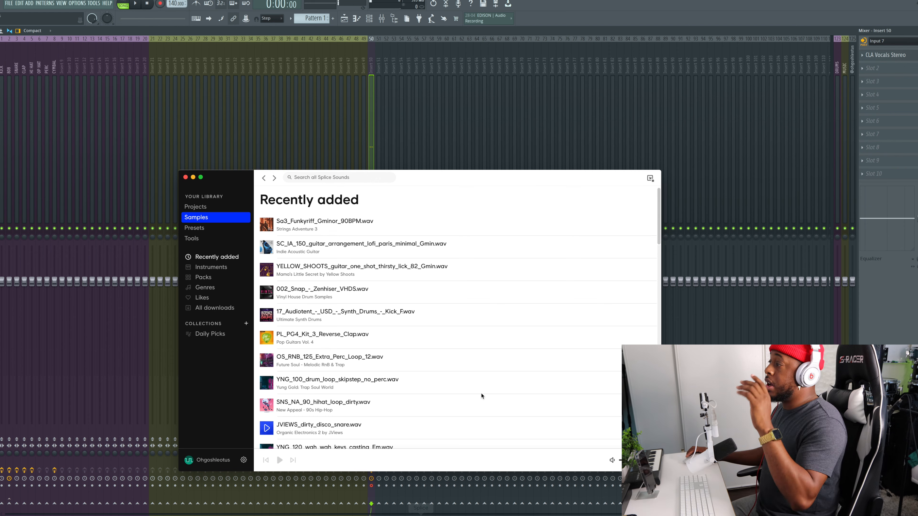
Step: Search the Splice sample library for "memphis" and limit the results to loops in the trap genre
{"action": "left_click_drag", "start_coordinate": [444, 181], "coordinate": [667, 150]}
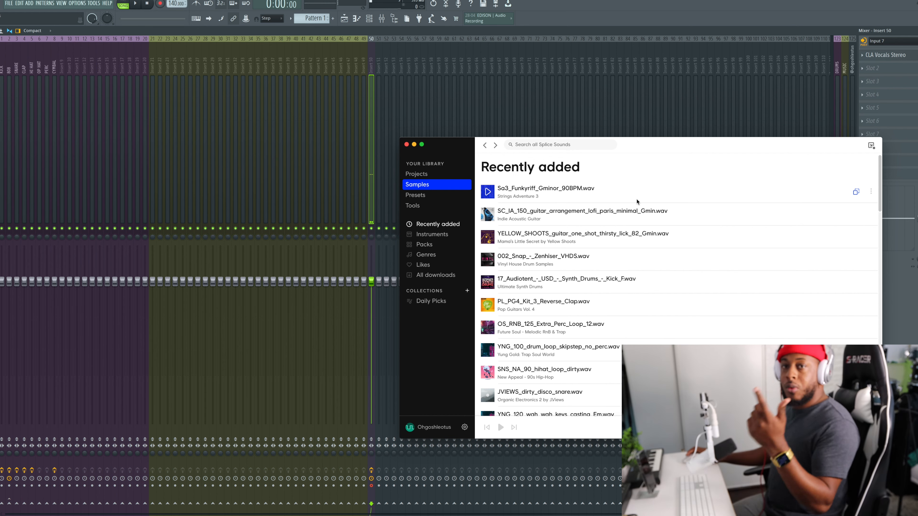
{"action": "left_click", "coordinate": [540, 145]}
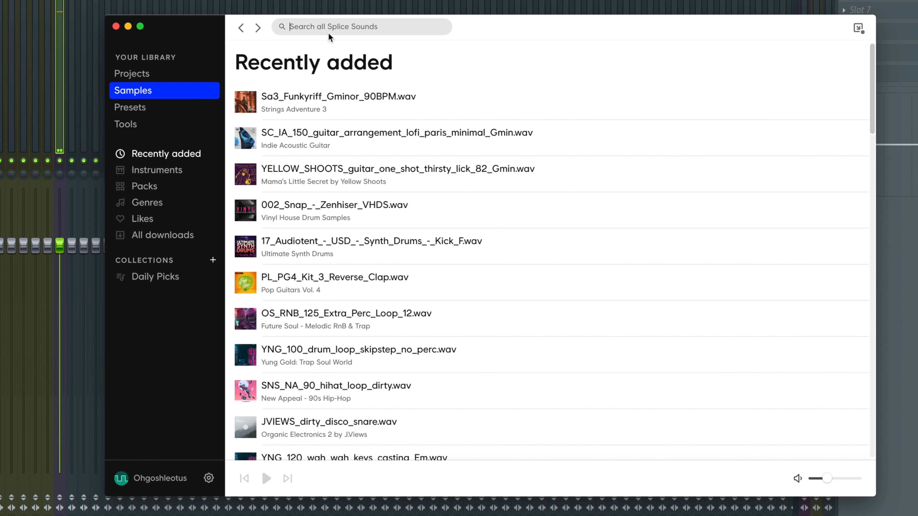
{"action": "type", "text": "memphis"}
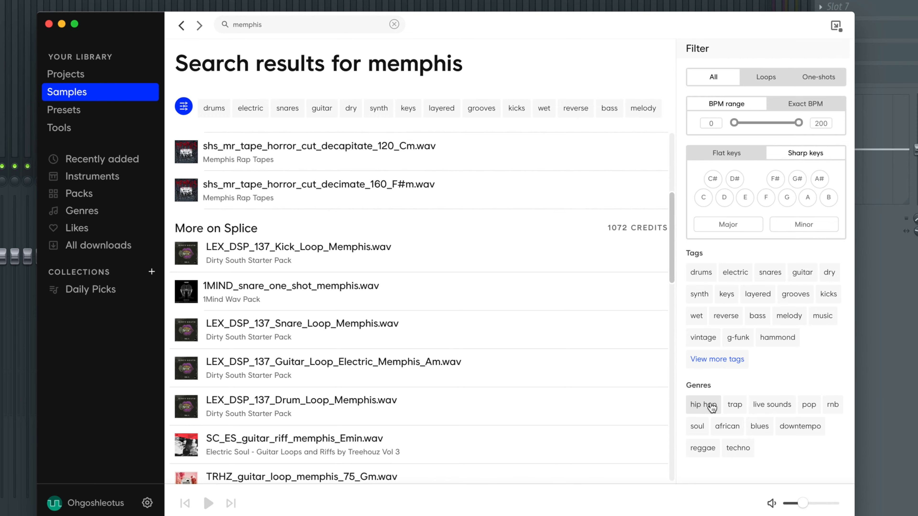
{"action": "left_click", "coordinate": [800, 369]}
{"action": "left_click", "coordinate": [766, 77]}
Step: Preview the Memphis loops and remove the trap genre filter to widen the results
{"action": "scroll", "coordinate": [601, 322], "scroll_direction": "down", "scroll_amount": 5}
{"action": "left_click", "coordinate": [488, 312]}
{"action": "scroll", "coordinate": [557, 361], "scroll_direction": "up", "scroll_amount": 3}
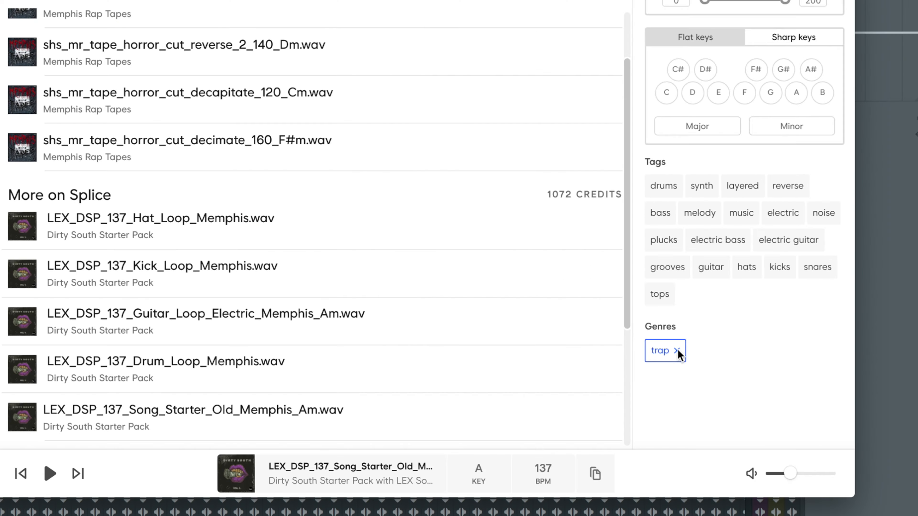
{"action": "left_click", "coordinate": [678, 349]}
{"action": "left_click", "coordinate": [667, 351]}
{"action": "left_click", "coordinate": [24, 358]}
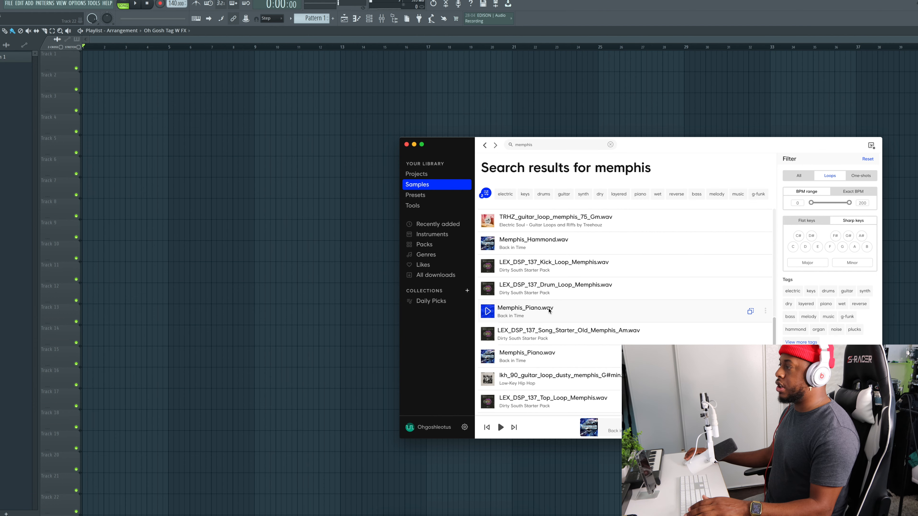
Step: Place Memphis_Piano.wav at bar 1 of Track 1 in the FL Studio playlist and set the project tempo to 138 BPM
{"action": "left_click_drag", "start_coordinate": [549, 310], "coordinate": [107, 62]}
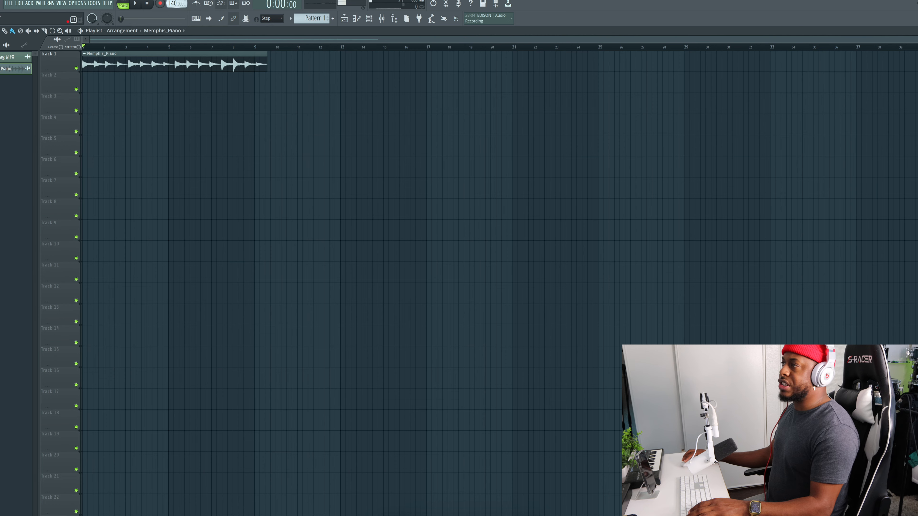
{"action": "left_click_drag", "start_coordinate": [177, 4], "coordinate": [177, 6]}
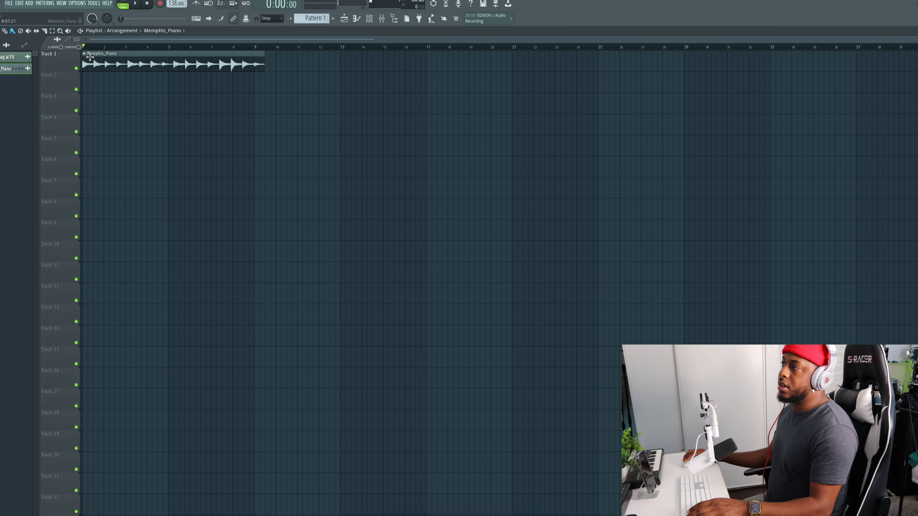
Step: Fit the Memphis_Piano clip to the project using the estimated 162.5 BPM tempo and stretch it to end at bar 9
{"action": "left_click", "coordinate": [86, 54]}
{"action": "left_click", "coordinate": [181, 106]}
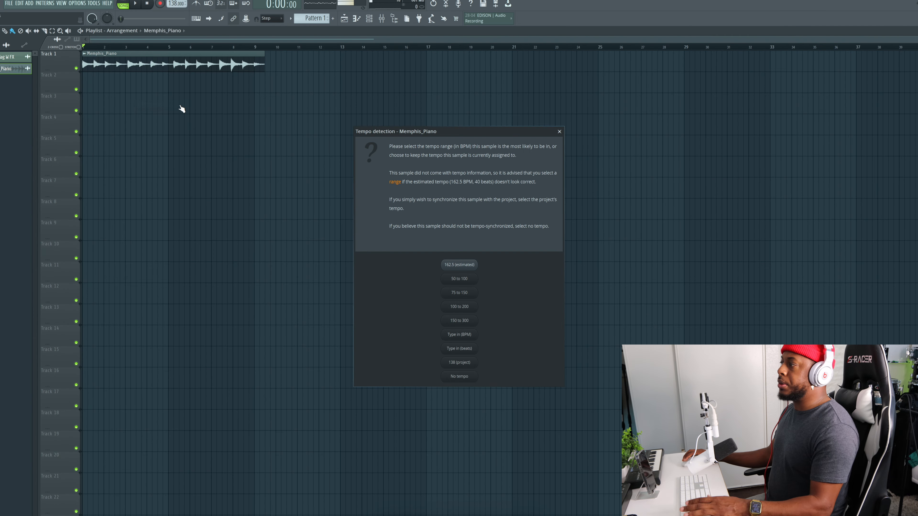
{"action": "key", "text": "Return"}
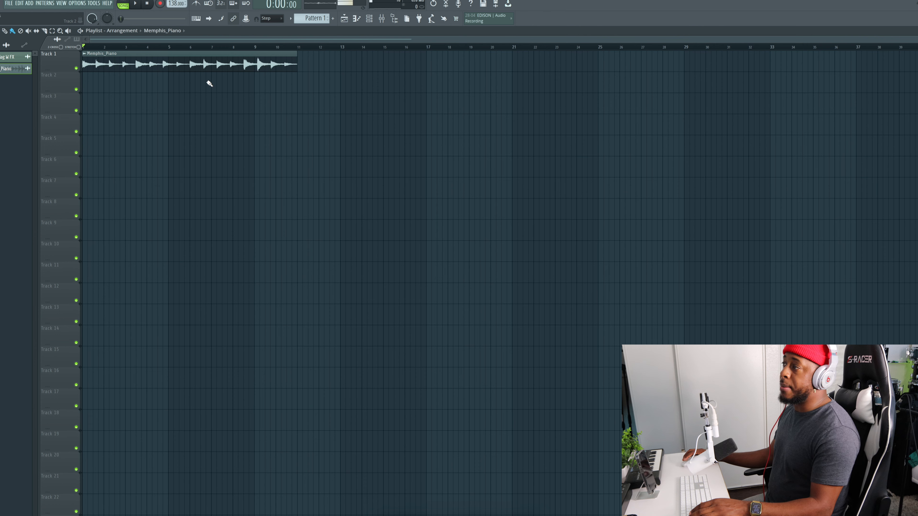
{"action": "left_click_drag", "start_coordinate": [297, 58], "coordinate": [254, 54]}
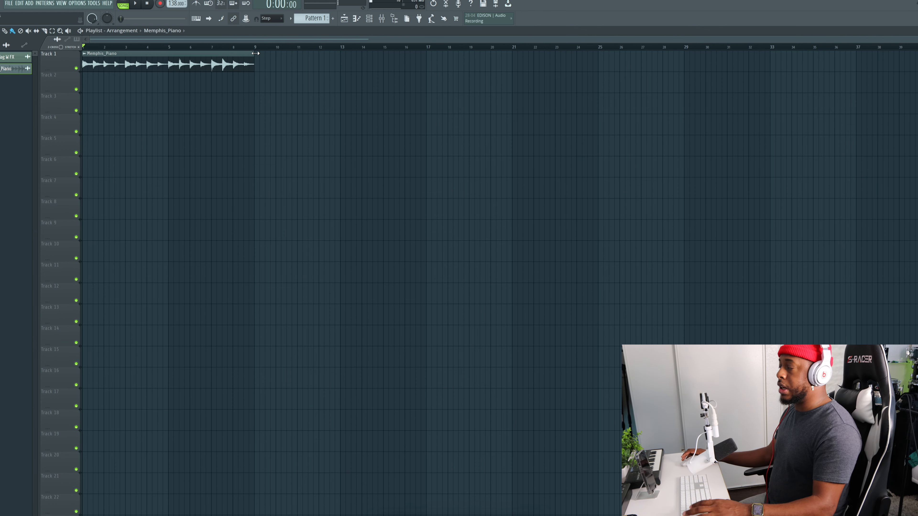
{"action": "key", "text": "space"}
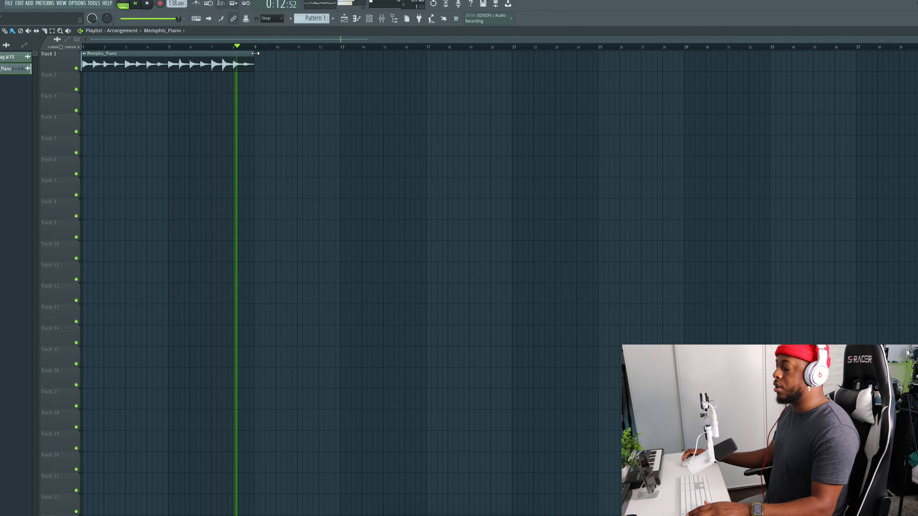
{"action": "key", "text": "space"}
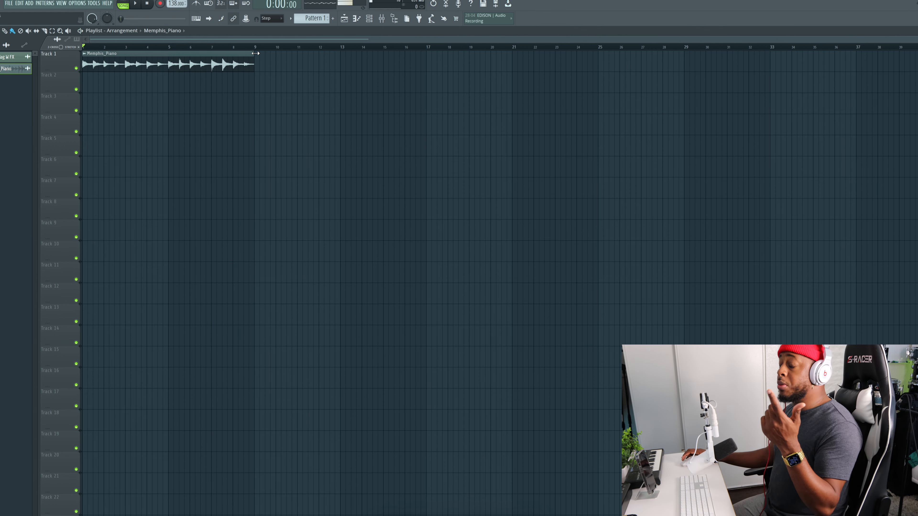
Step: Cut the Memphis_Piano clip down to its first two bars and duplicate that section up to bar 9
{"action": "key", "text": "c"}
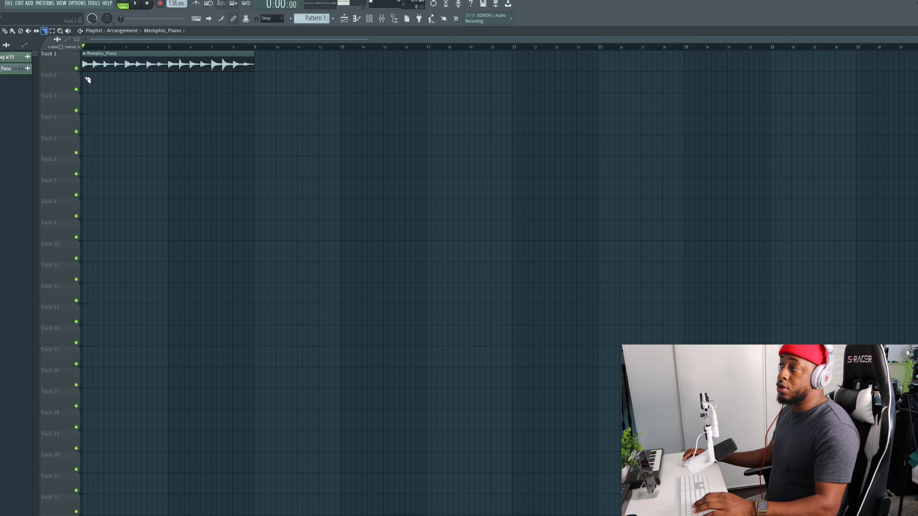
{"action": "left_click", "coordinate": [127, 69]}
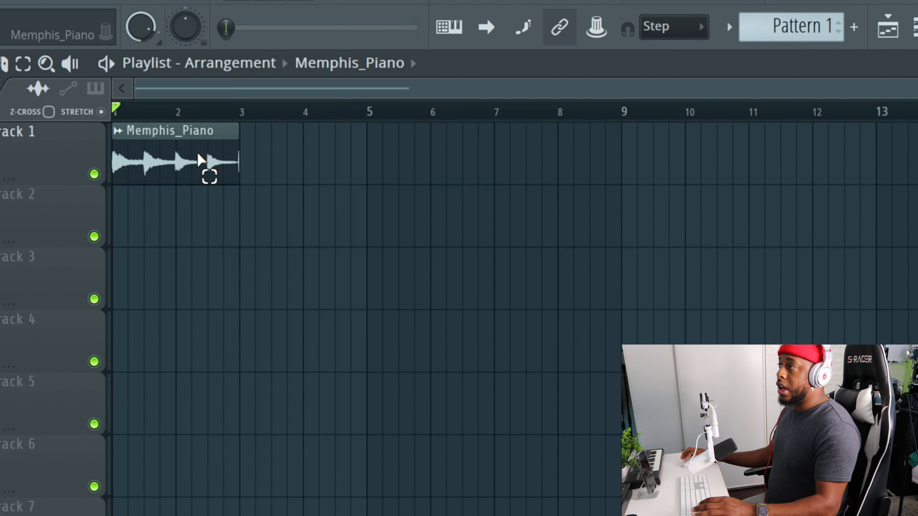
{"action": "left_click", "coordinate": [199, 155], "text": "ctrl"}
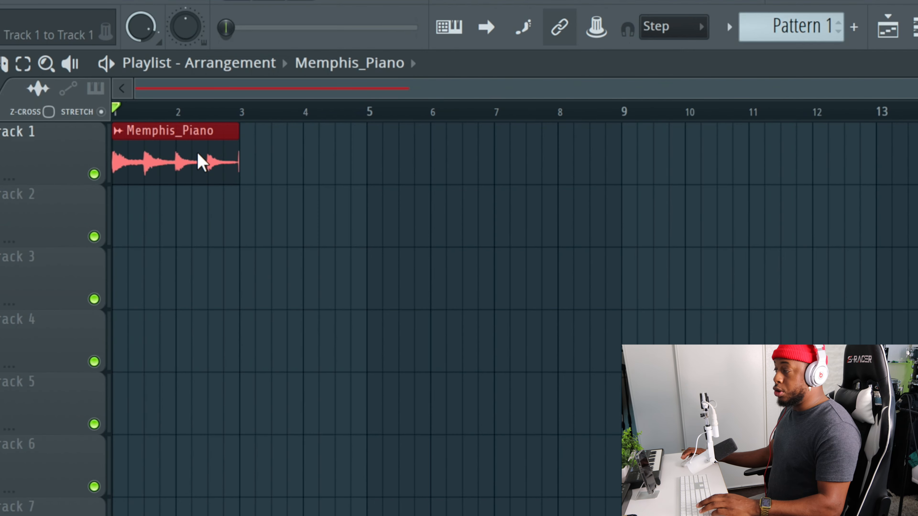
{"action": "key", "text": "ctrl+b"}
{"action": "key", "text": "ctrl+b"}
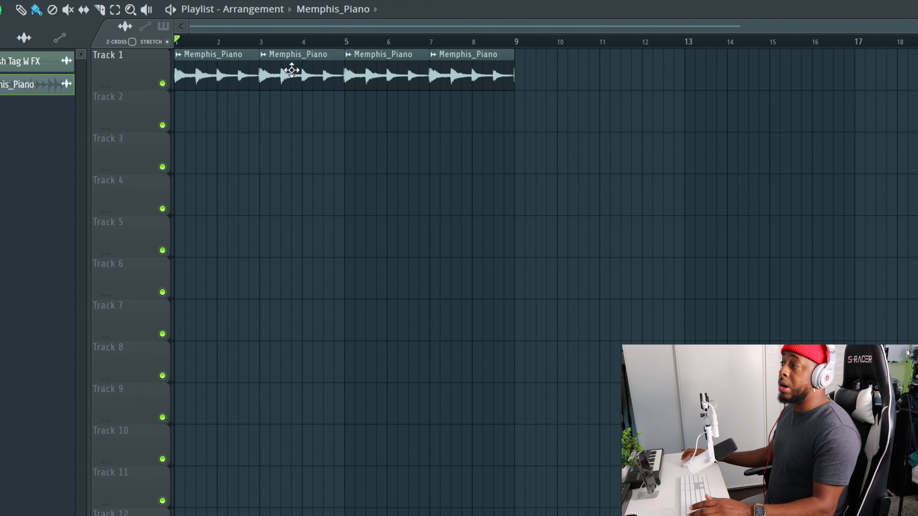
Step: Open the Memphis_Piano sampler settings and play back the repeated clips
{"action": "double_click", "coordinate": [291, 70]}
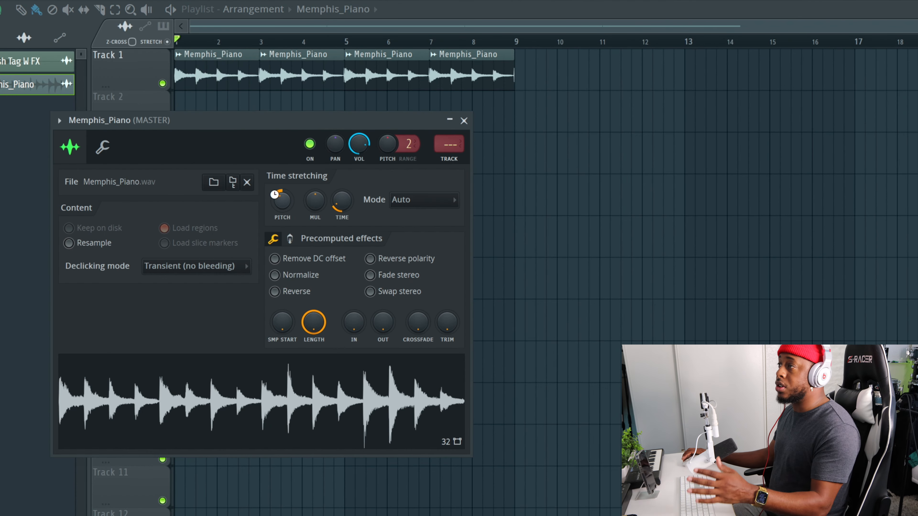
{"action": "key", "text": "space"}
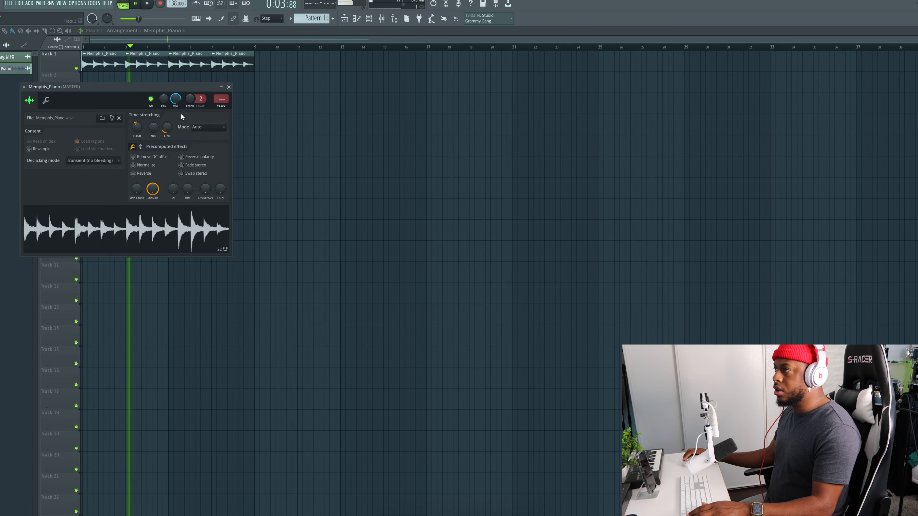
{"action": "left_click", "coordinate": [228, 87]}
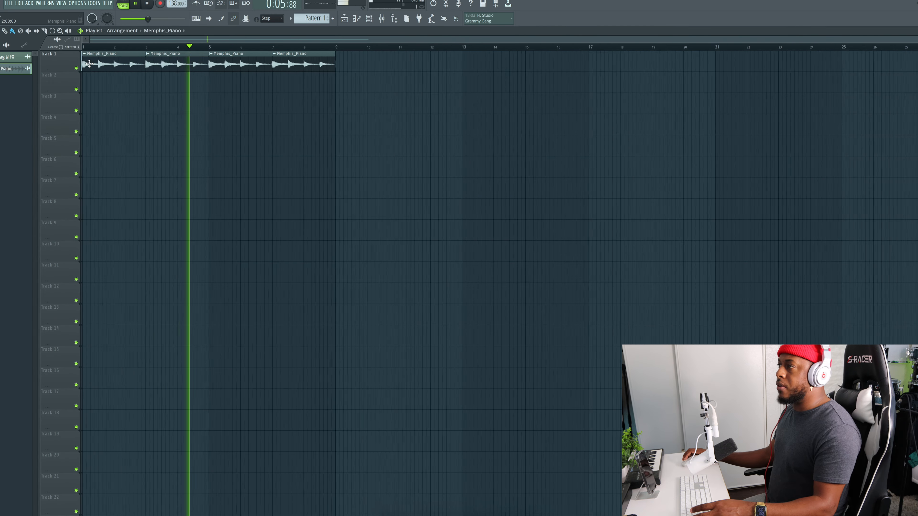
{"action": "key", "text": "space"}
Step: Trim the ends of all four Memphis_Piano clips to remove the stray note onset, and play back the result
{"action": "scroll", "coordinate": [186, 68], "scroll_direction": "up", "scroll_amount": 5}
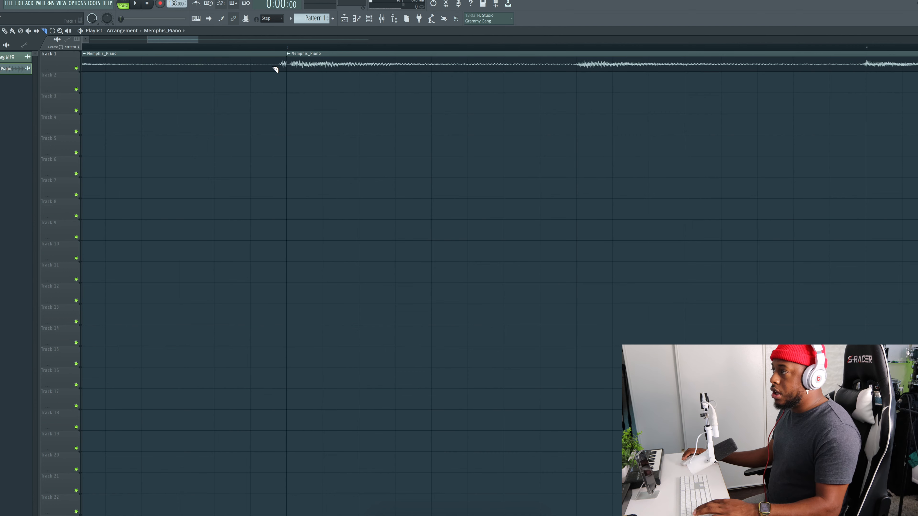
{"action": "key", "text": "ctrl+a"}
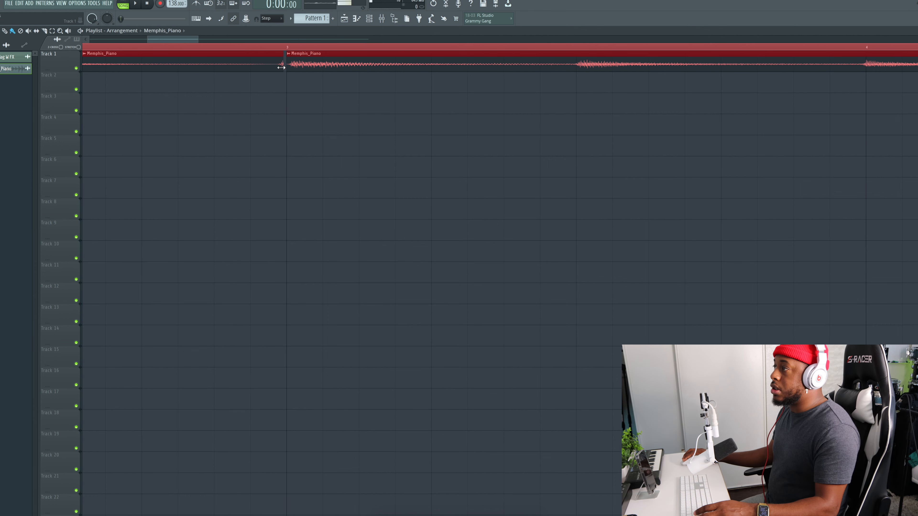
{"action": "scroll", "coordinate": [282, 113], "scroll_direction": "down", "scroll_amount": 5}
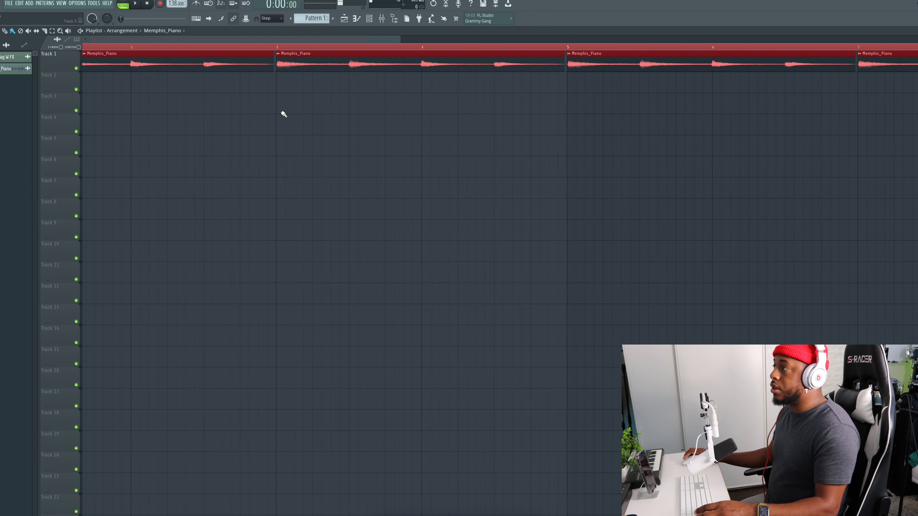
{"action": "key", "text": "space"}
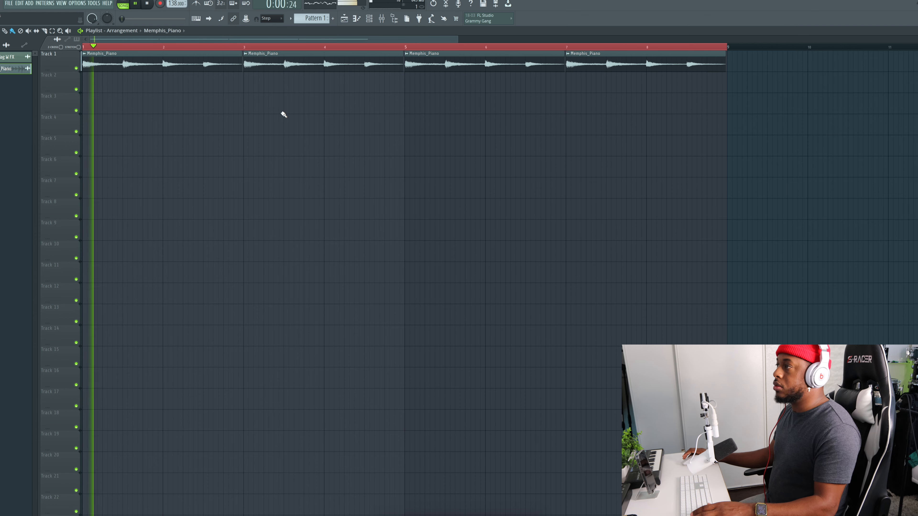
{"action": "left_click", "coordinate": [232, 47], "text": "ctrl"}
{"action": "key", "text": "space"}
Step: Route the Memphis_Piano channel to mixer insert 21 and load Fruity Reeverb 2 in slot 5
{"action": "double_click", "coordinate": [233, 54]}
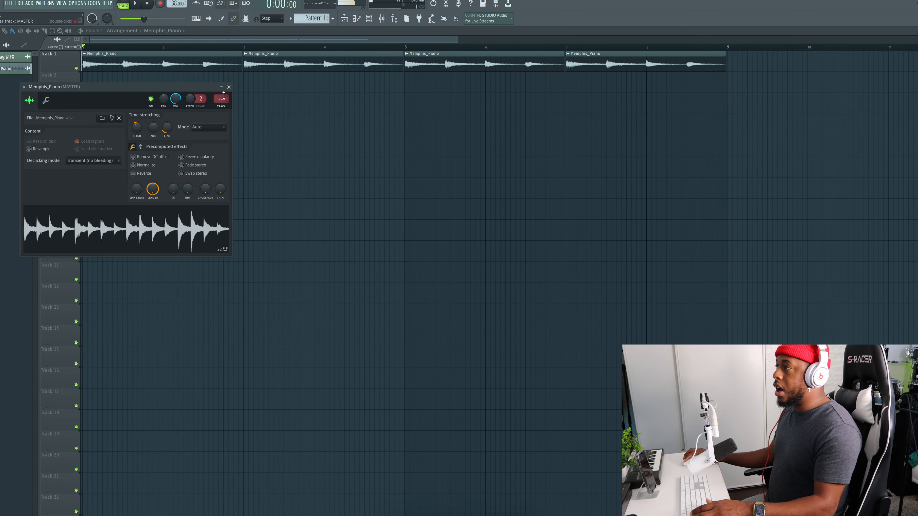
{"action": "double_click", "coordinate": [221, 97]}
{"action": "left_click_drag", "start_coordinate": [221, 97], "coordinate": [222, 64]}
{"action": "left_click", "coordinate": [862, 55]}
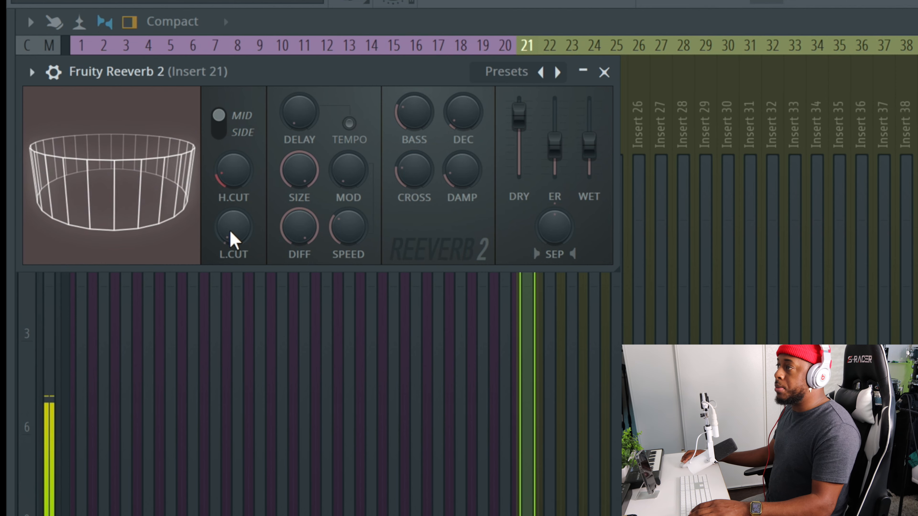
Step: Raise the low cut and the wet level of Fruity Reeverb 2 on insert 21
{"action": "left_click_drag", "start_coordinate": [233, 239], "coordinate": [234, 221]}
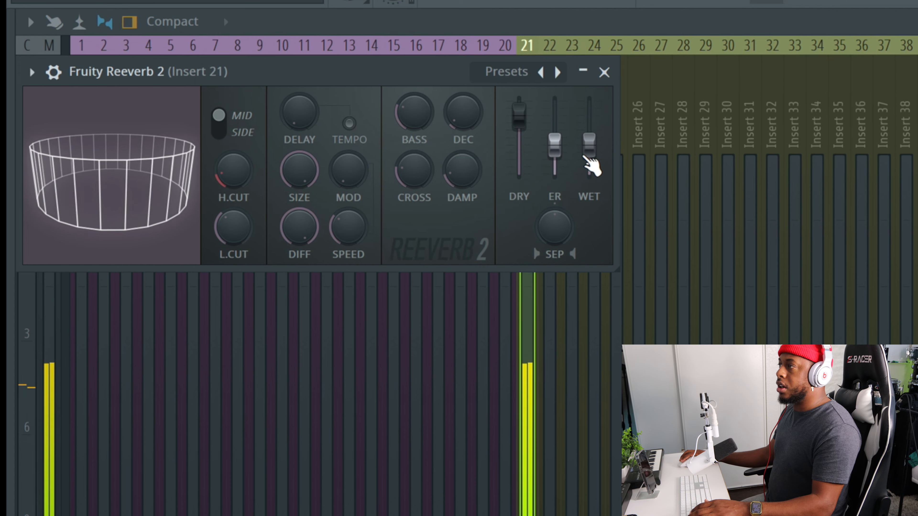
{"action": "left_click_drag", "start_coordinate": [587, 145], "coordinate": [585, 133]}
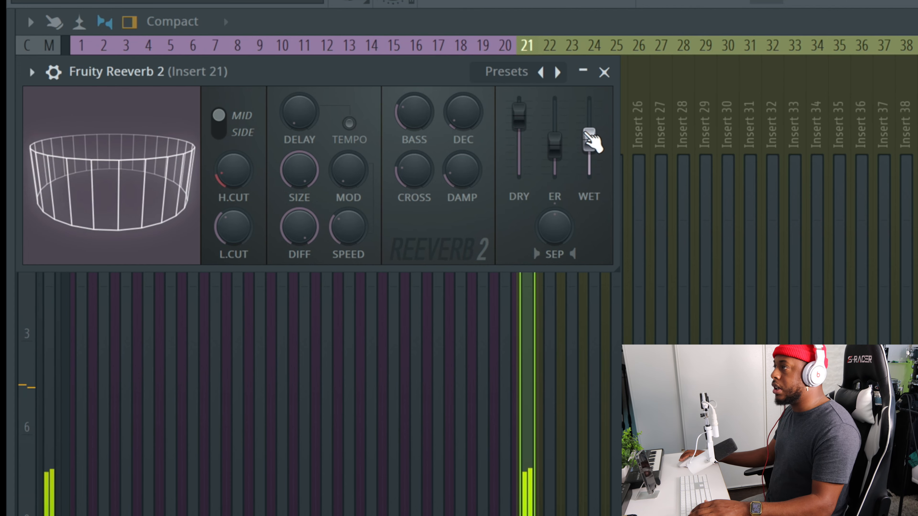
{"action": "left_click", "coordinate": [604, 72]}
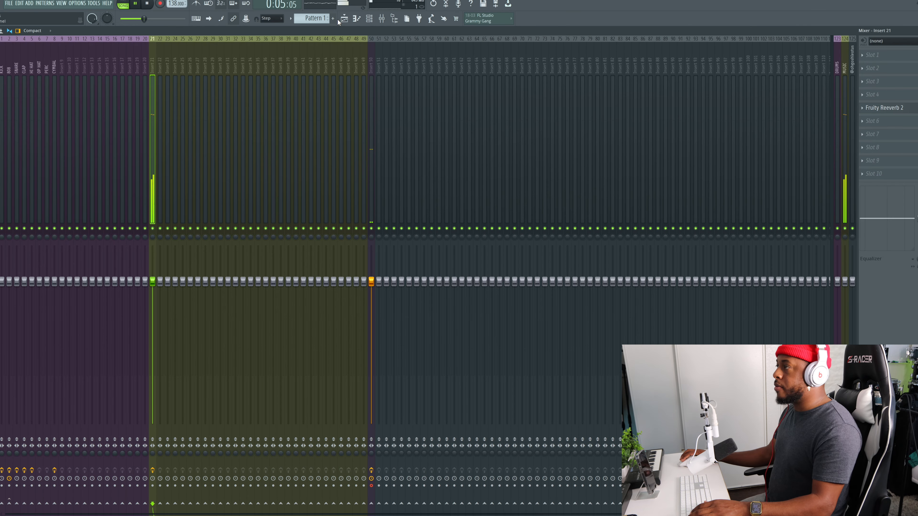
Step: Slice the tail of the last Memphis_Piano clip and duplicate that slice to fill the gap up to bar 9
{"action": "left_click", "coordinate": [344, 19]}
{"action": "scroll", "coordinate": [488, 138], "scroll_direction": "down", "scroll_amount": 2}
{"action": "scroll", "coordinate": [454, 79], "scroll_direction": "up", "scroll_amount": 6}
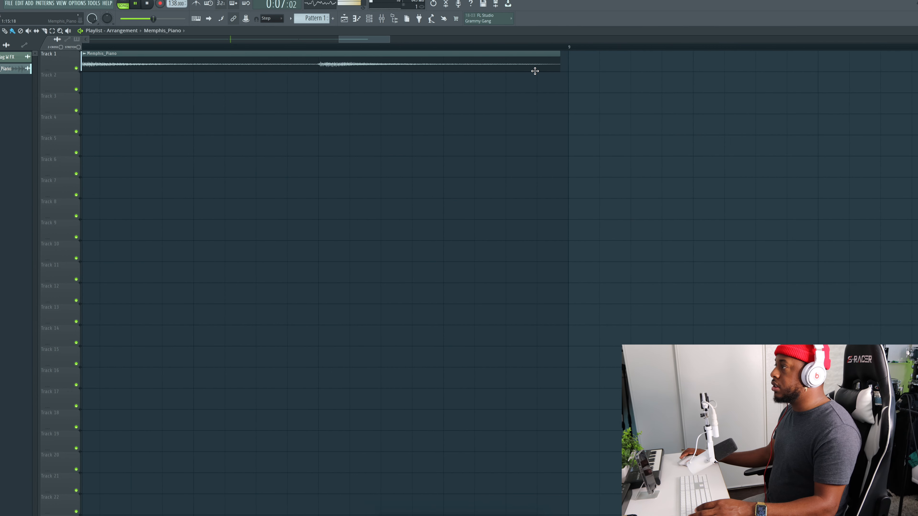
{"action": "scroll", "coordinate": [535, 71], "scroll_direction": "up", "scroll_amount": 1}
{"action": "key", "text": "c"}
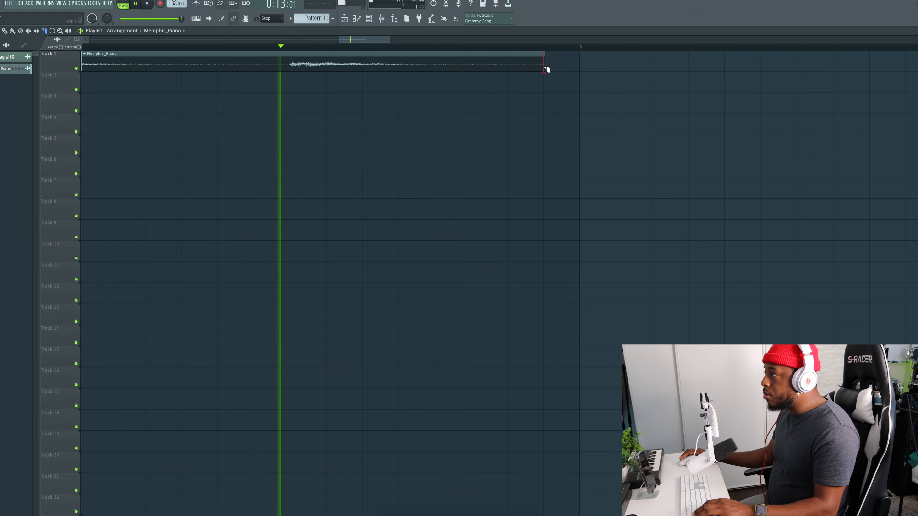
{"action": "key", "text": "space"}
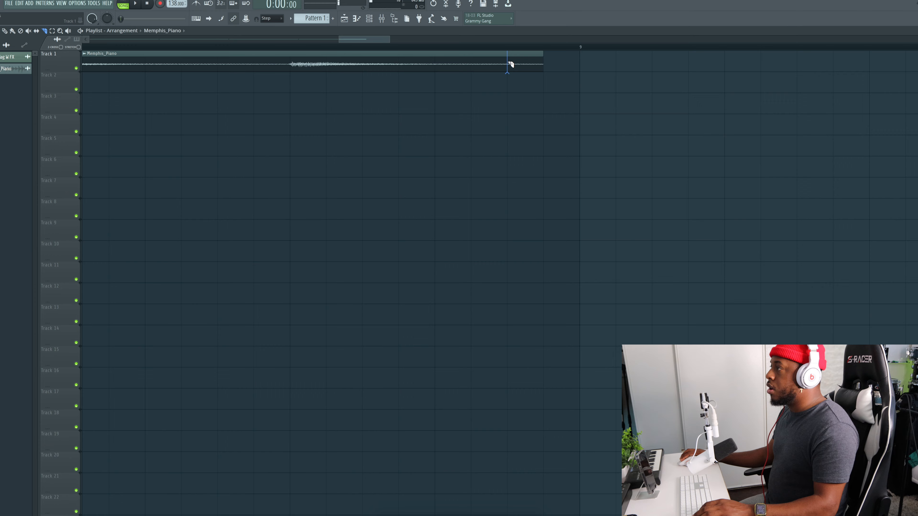
{"action": "left_click", "coordinate": [517, 64]}
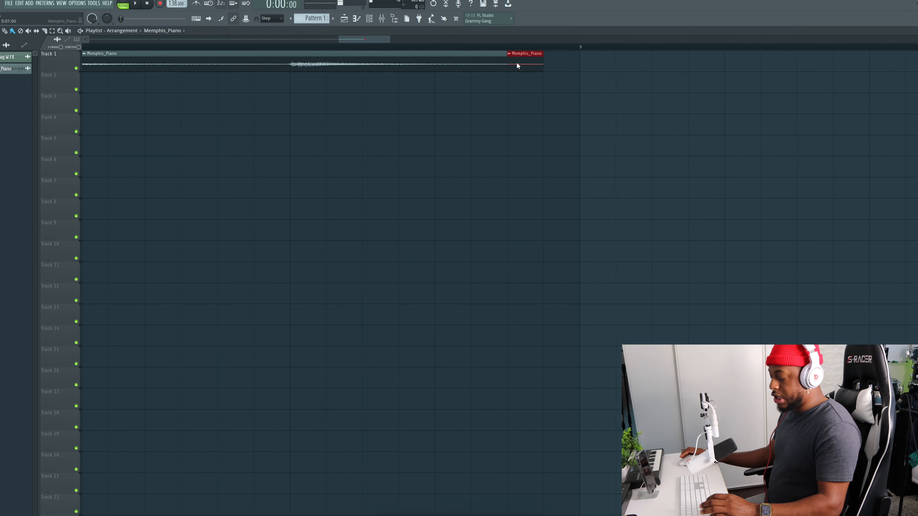
{"action": "key", "text": "ctrl+b"}
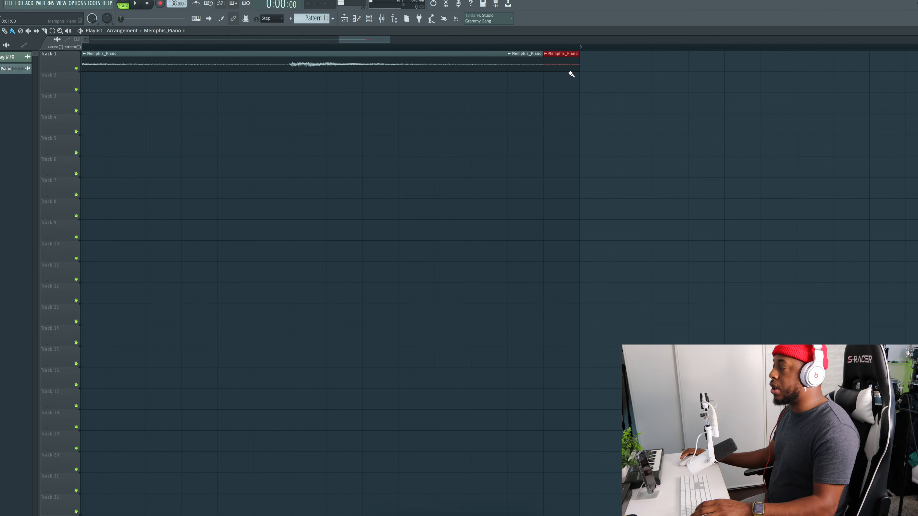
{"action": "key", "text": "ctrl+d"}
Step: Consolidate all the Memphis_Piano clips on Track 1 into one rendered audio clip and remove the leftover clip on Track 2
{"action": "scroll", "coordinate": [454, 83], "scroll_direction": "down", "scroll_amount": 5}
{"action": "scroll", "coordinate": [241, 119], "scroll_direction": "down", "scroll_amount": 4}
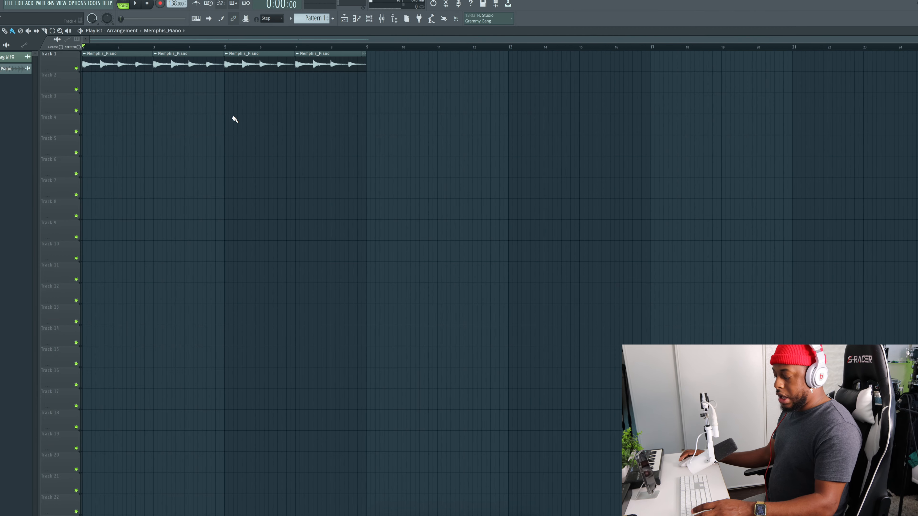
{"action": "key", "text": "ctrl+a"}
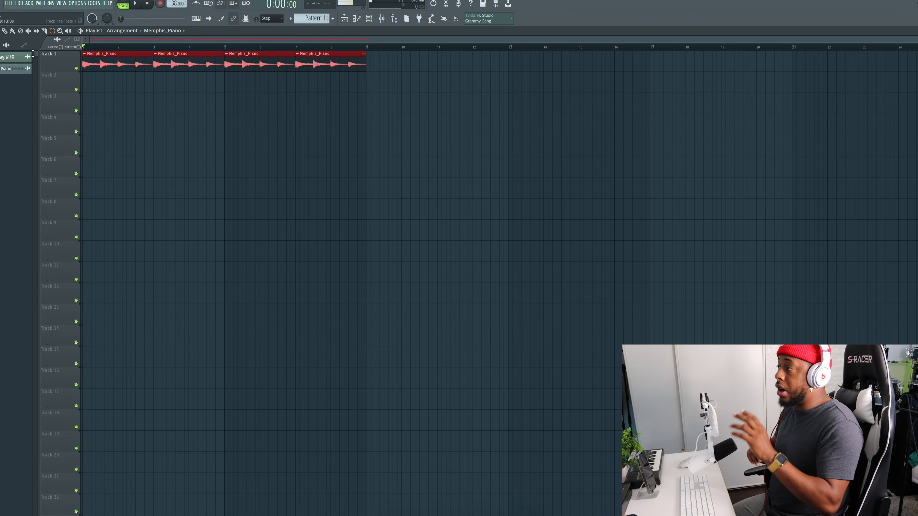
{"action": "key", "text": "ctrl+alt+c"}
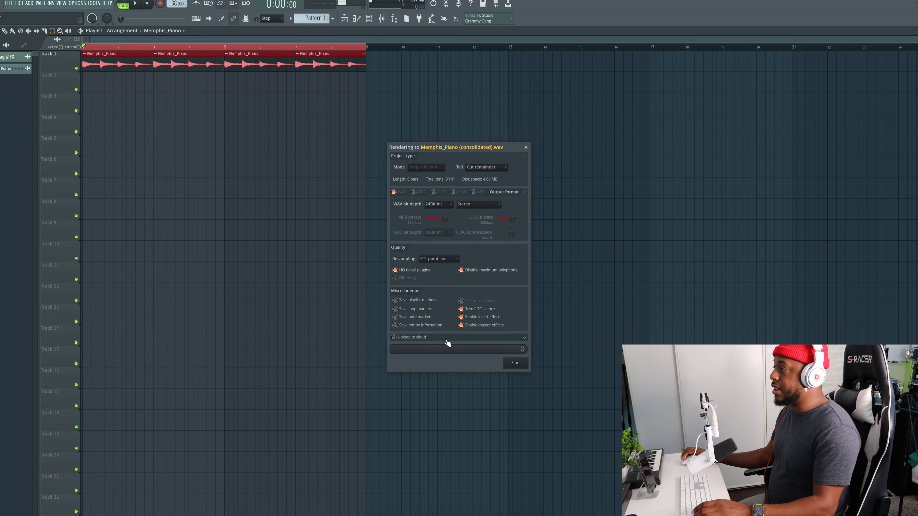
{"action": "left_click", "coordinate": [522, 366]}
{"action": "right_click", "coordinate": [310, 86]}
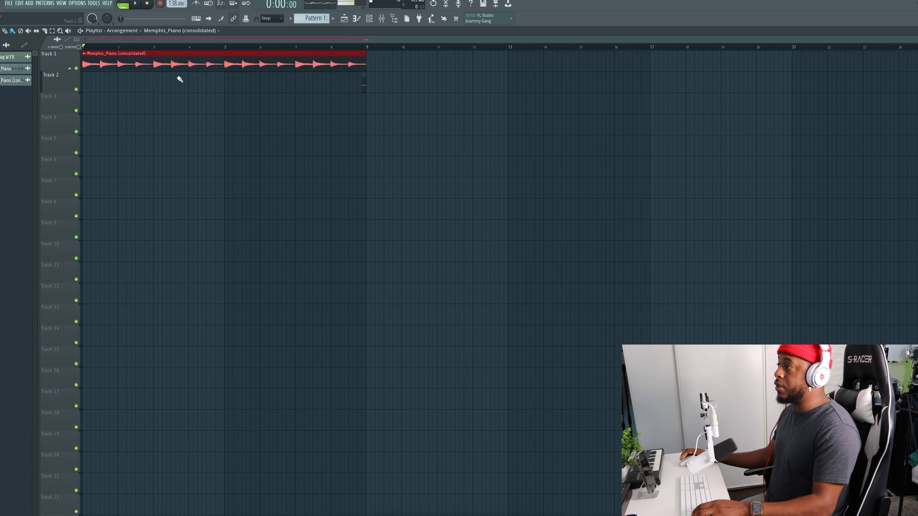
{"action": "right_click", "coordinate": [386, 81]}
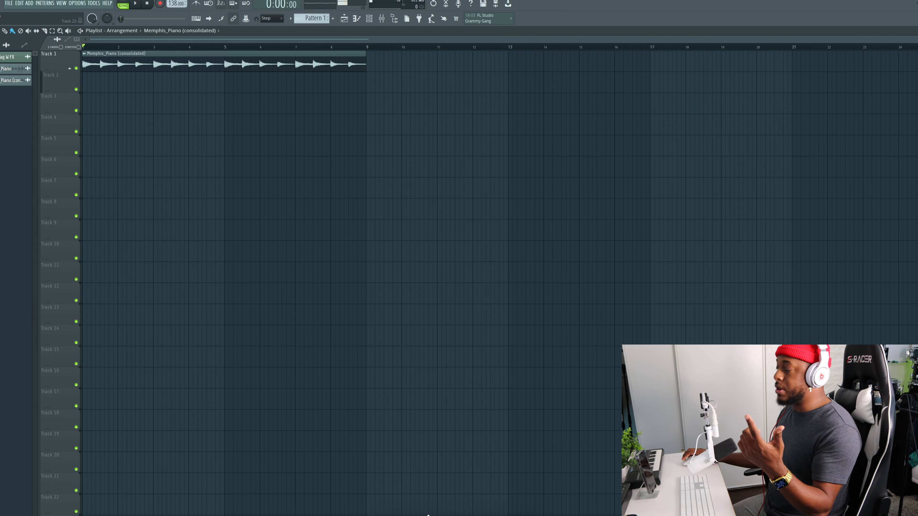
Step: Switch to Splice, narrow the memphis results to hip hop drum one-shots and preview the snare samples
{"action": "left_click", "coordinate": [421, 514]}
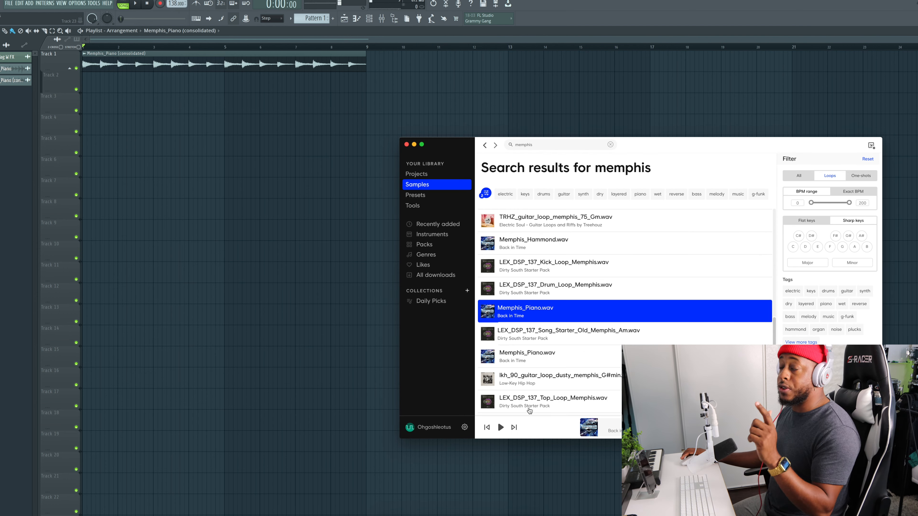
{"action": "scroll", "coordinate": [618, 325], "scroll_direction": "up", "scroll_amount": 5}
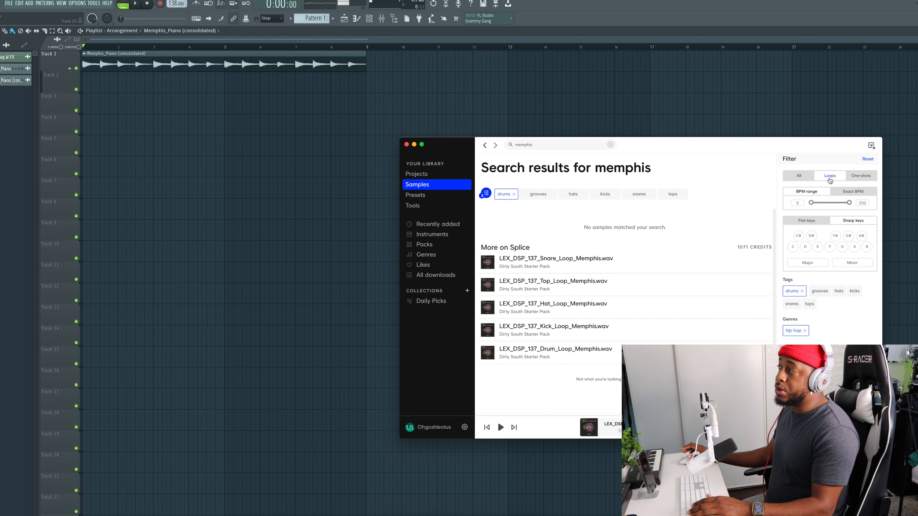
{"action": "left_click", "coordinate": [830, 178]}
{"action": "left_click", "coordinate": [819, 179]}
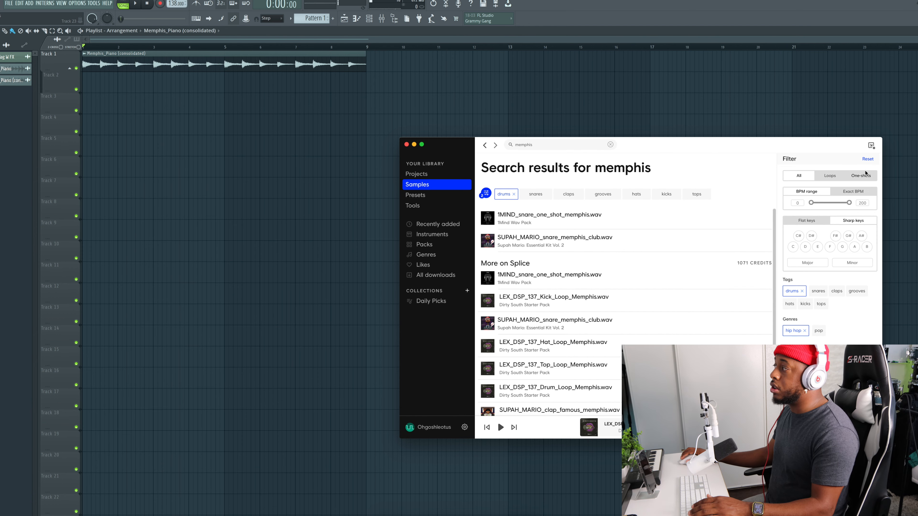
{"action": "left_click", "coordinate": [856, 181]}
{"action": "left_click", "coordinate": [487, 279]}
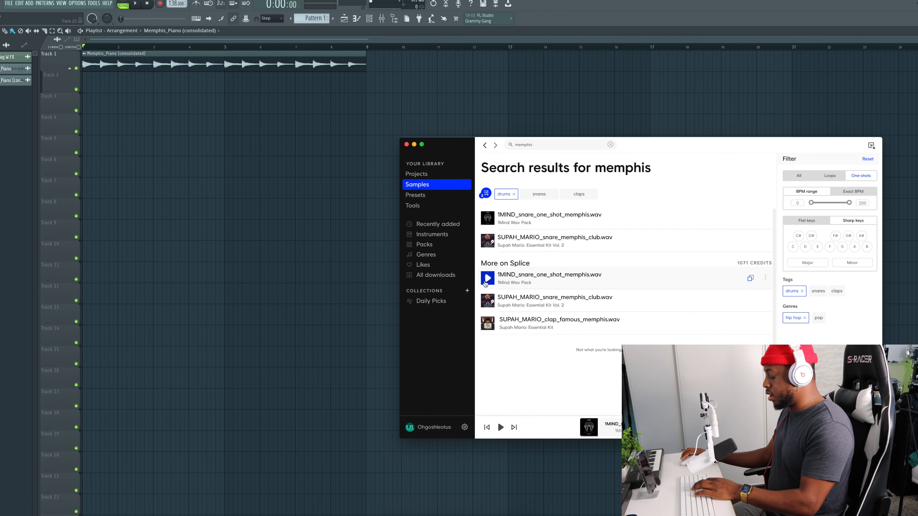
{"action": "key", "text": "Down"}
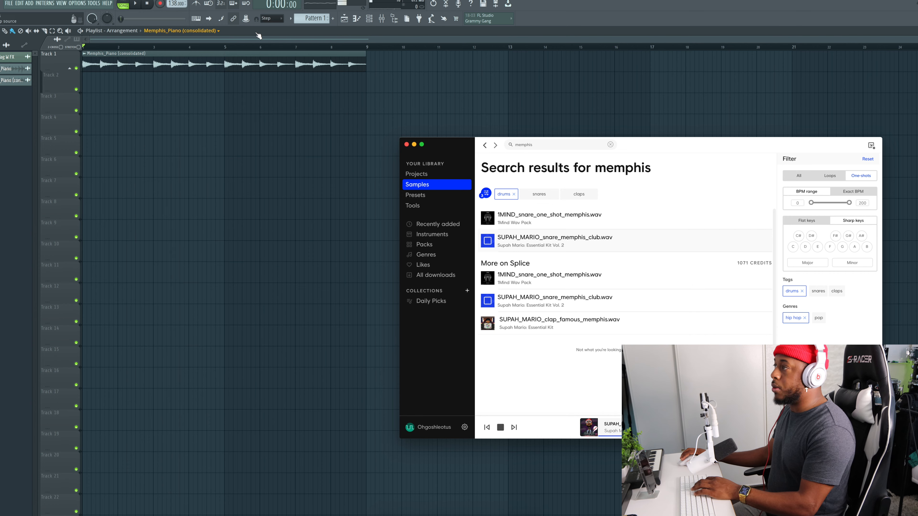
Step: Back in FL Studio, load SUPAH_MARIO_snare_memphis_club, OGDV4 King Kick and OGDV4 On Time Hi Hat into the channel rack
{"action": "left_click", "coordinate": [369, 20]}
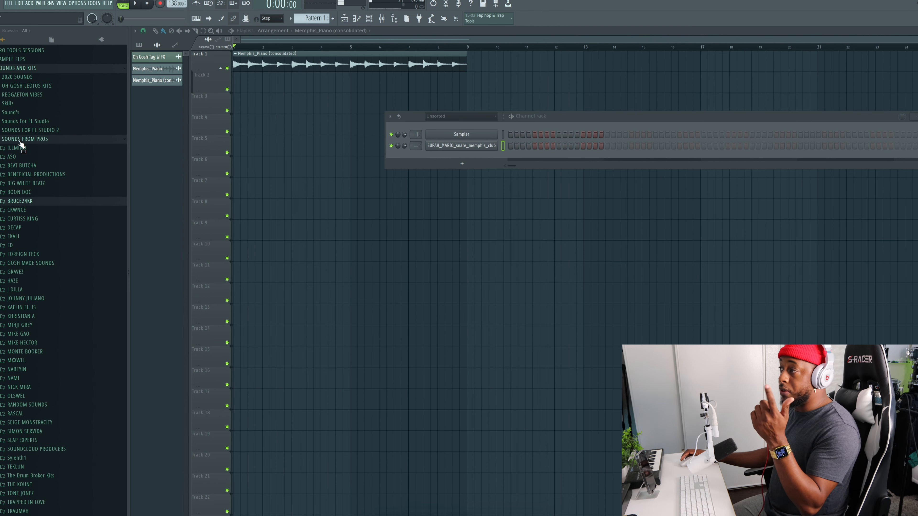
{"action": "scroll", "coordinate": [22, 145], "scroll_direction": "up", "scroll_amount": 10}
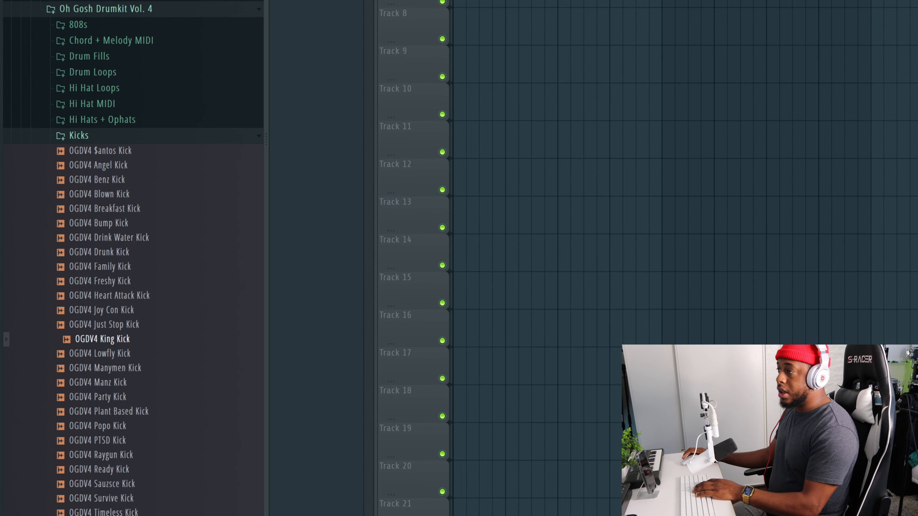
{"action": "left_click", "coordinate": [232, 126]}
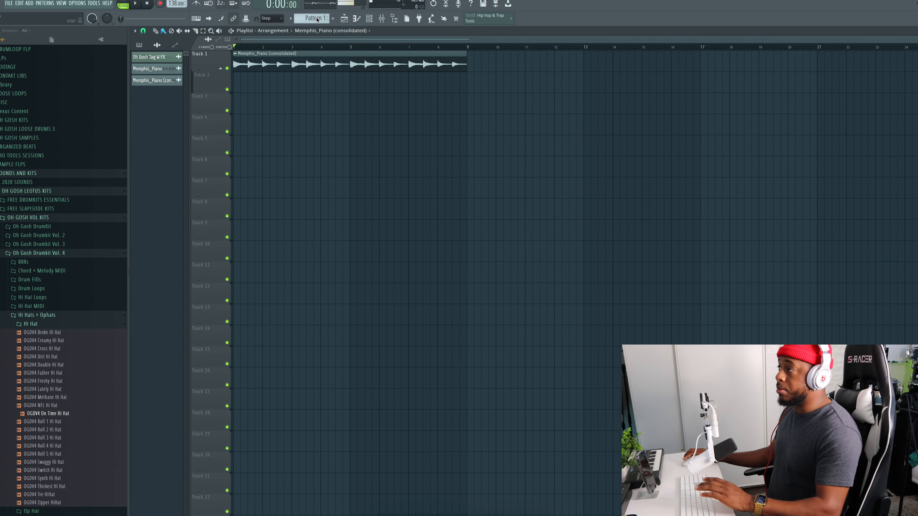
Step: Place Pattern 11 at the start of Track 11 and extend it to four bars with a hi-hat step
{"action": "scroll", "coordinate": [317, 20], "scroll_direction": "up", "scroll_amount": 5}
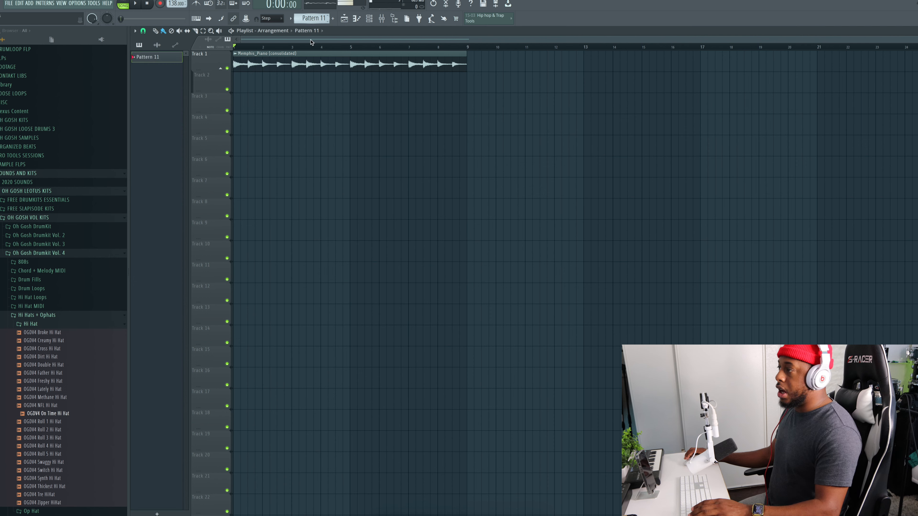
{"action": "left_click", "coordinate": [250, 275]}
{"action": "double_click", "coordinate": [250, 273]}
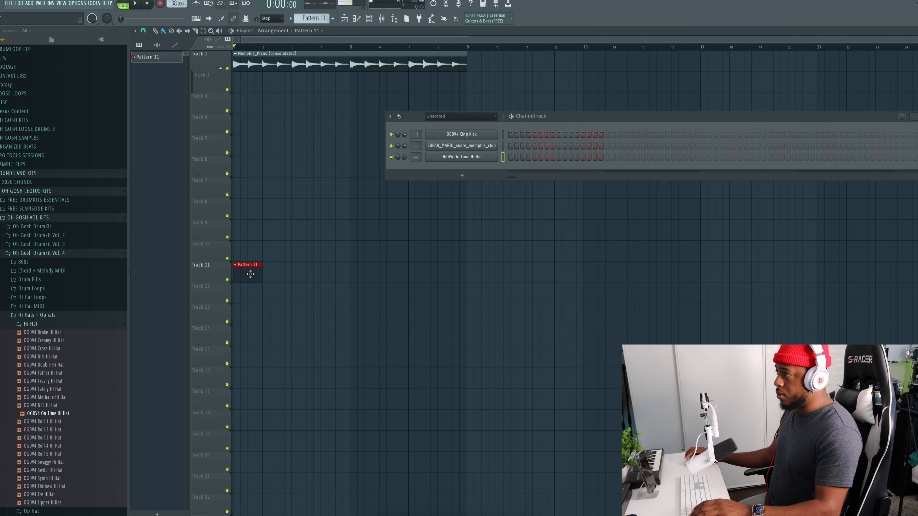
{"action": "left_click", "coordinate": [844, 156]}
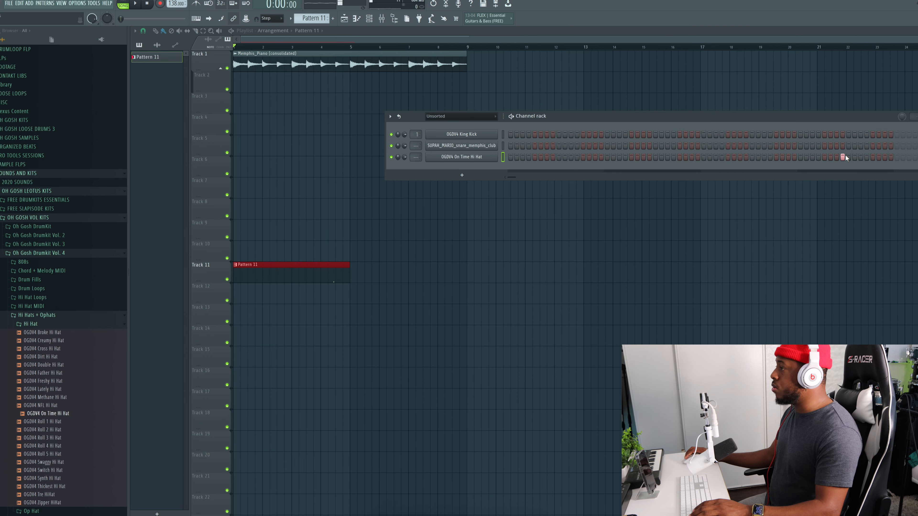
Step: Fill the OGDV4 On Time Hi Hat channel on every 2 steps and play back the result
{"action": "right_click", "coordinate": [459, 162]}
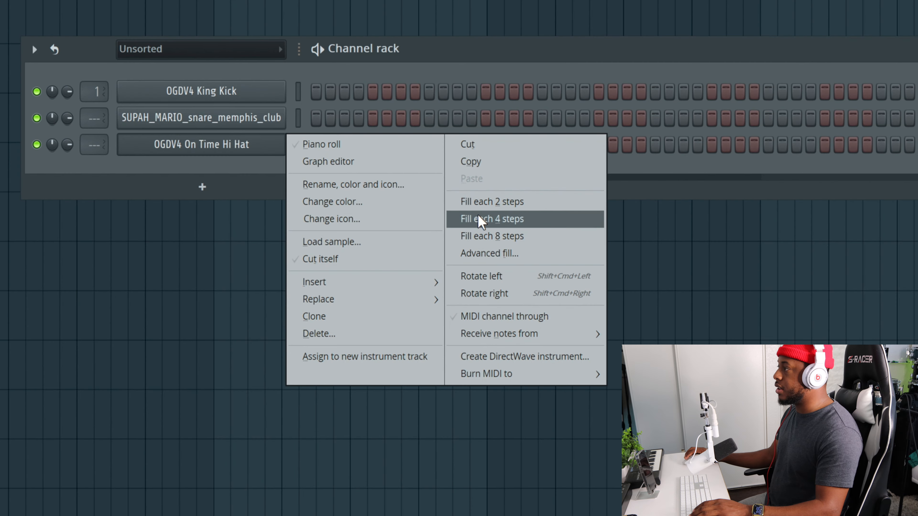
{"action": "left_click", "coordinate": [584, 180]}
{"action": "key", "text": "space"}
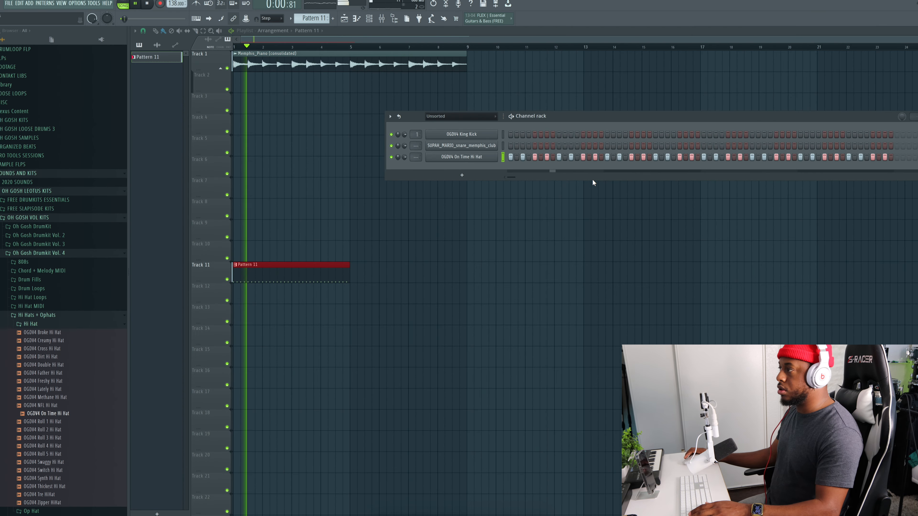
{"action": "key", "text": "space"}
Step: Route the OGDV4 On Time Hi Hat channel to mixer track 5 and set its root note to D#5
{"action": "left_click_drag", "start_coordinate": [419, 159], "coordinate": [419, 157]}
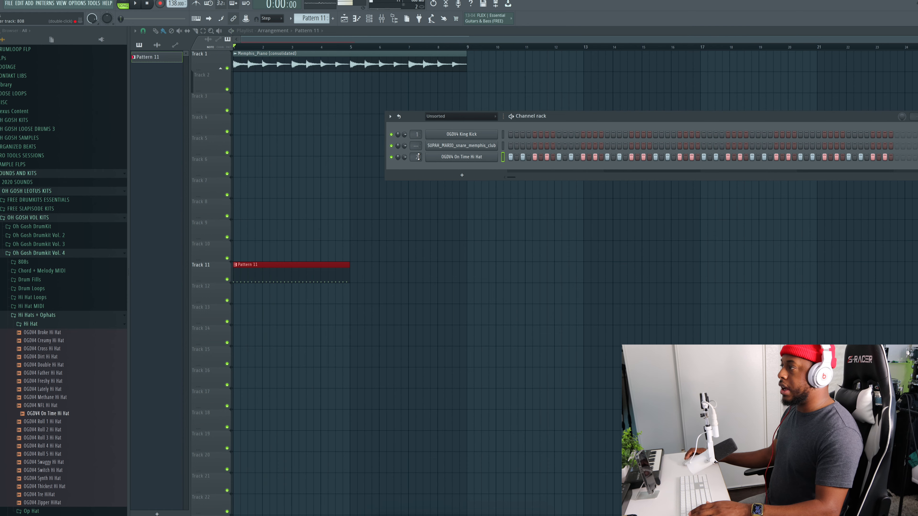
{"action": "left_click", "coordinate": [451, 157]}
{"action": "left_click", "coordinate": [249, 131]}
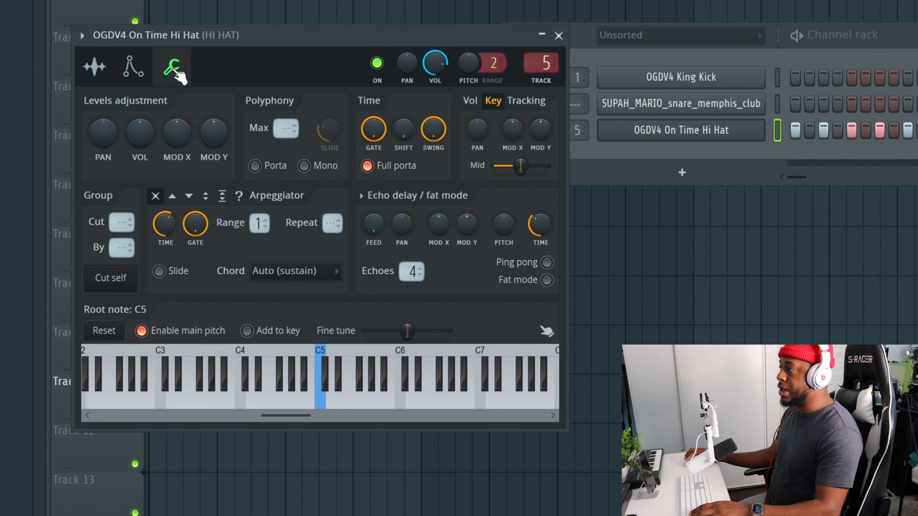
{"action": "right_click", "coordinate": [340, 384]}
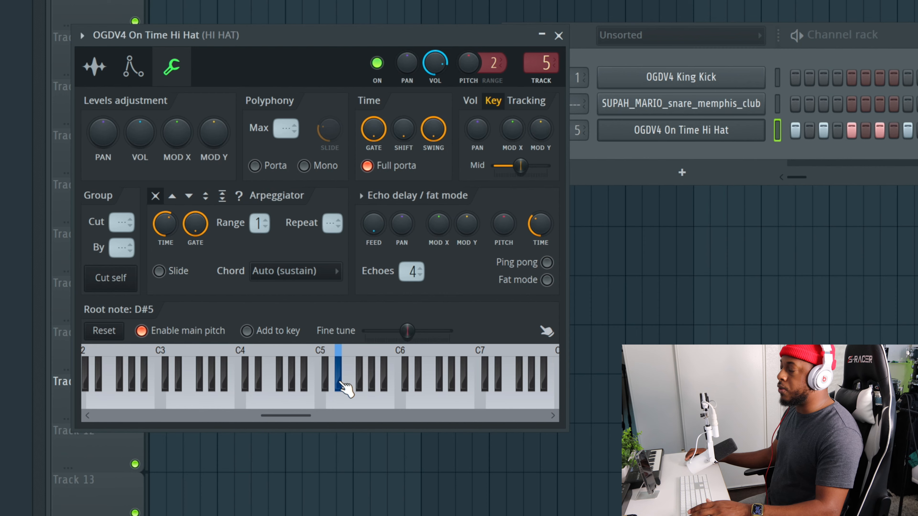
{"action": "left_click", "coordinate": [564, 36]}
Step: Place Pattern 12 at the start of Track 12 and record the snare part as notes and automation
{"action": "left_click", "coordinate": [187, 439]}
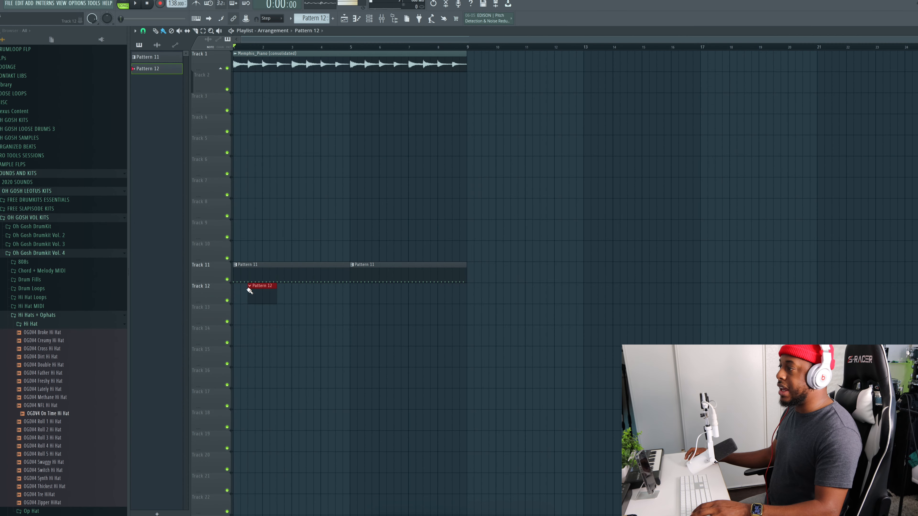
{"action": "left_click_drag", "start_coordinate": [254, 293], "coordinate": [245, 297]}
{"action": "key", "text": "F6"}
{"action": "key", "text": "r"}
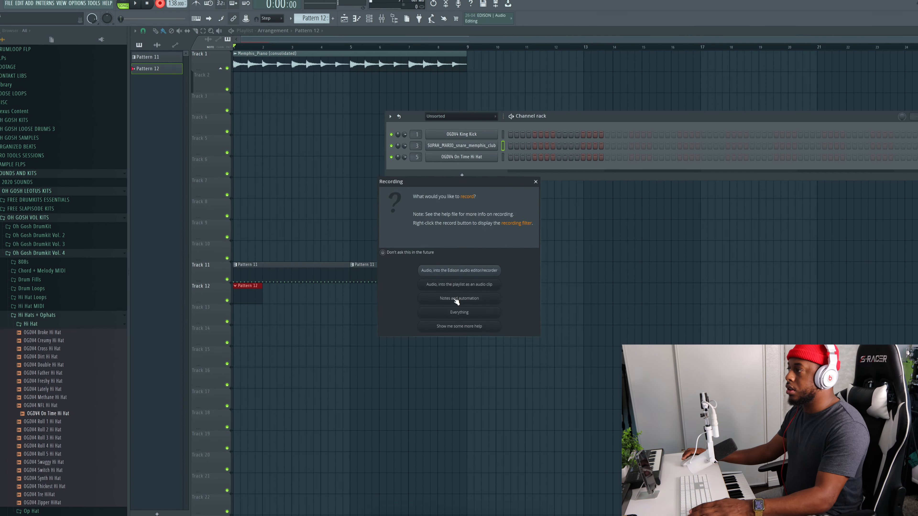
{"action": "left_click", "coordinate": [456, 300]}
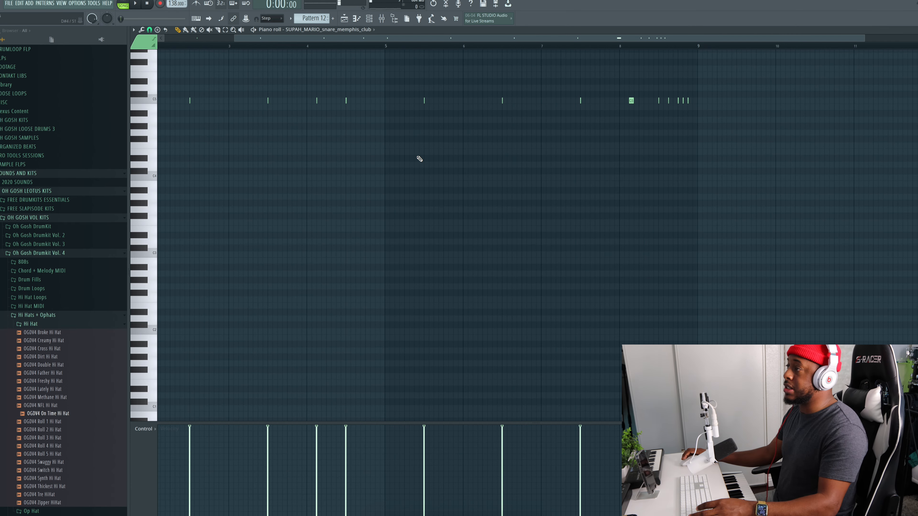
Step: Transpose all the recorded snare notes down two semitones in the piano roll and play them back
{"action": "scroll", "coordinate": [420, 158], "scroll_direction": "down", "scroll_amount": 1}
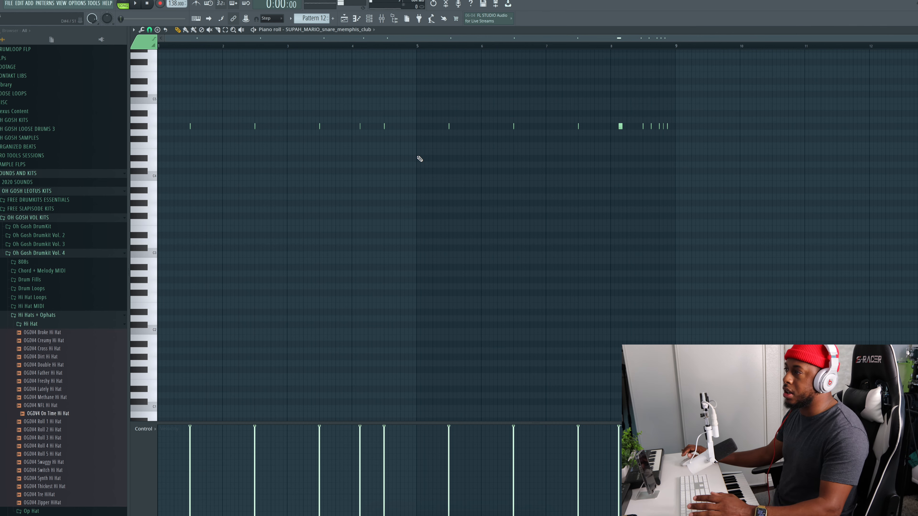
{"action": "key", "text": "space"}
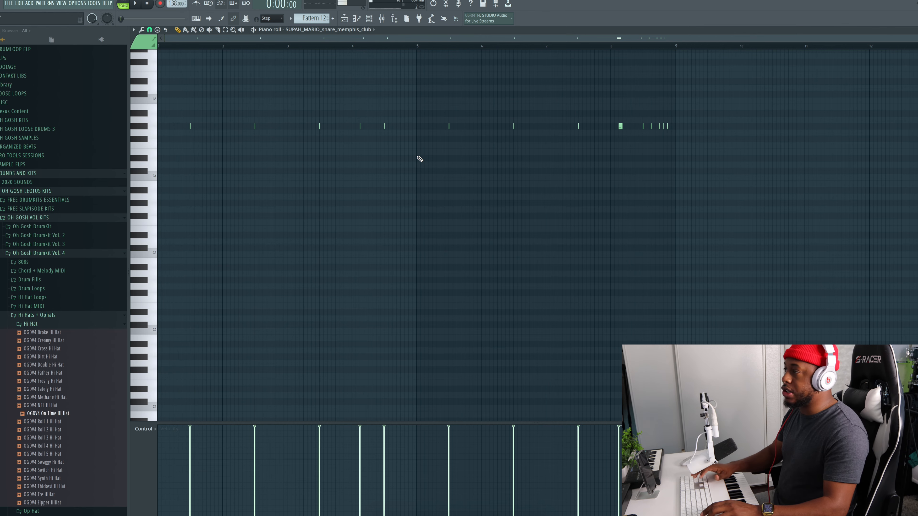
{"action": "key", "text": "space"}
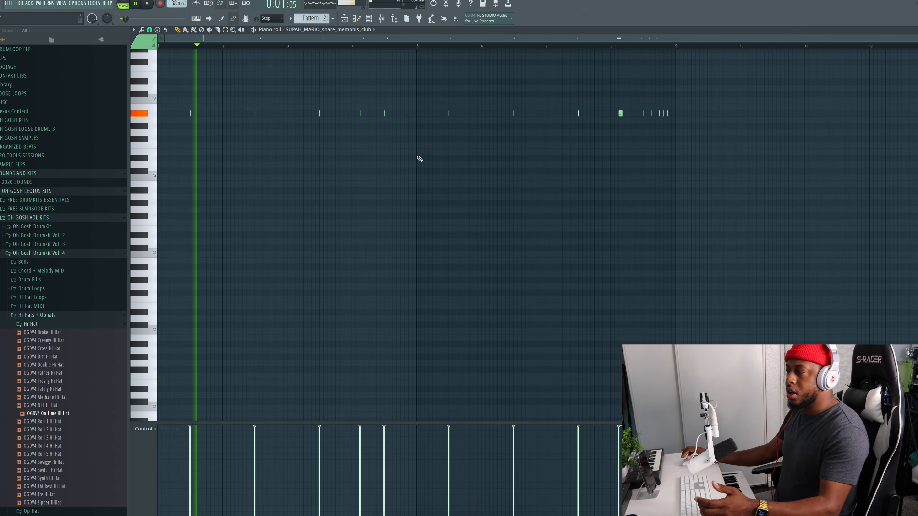
{"action": "key", "text": "space"}
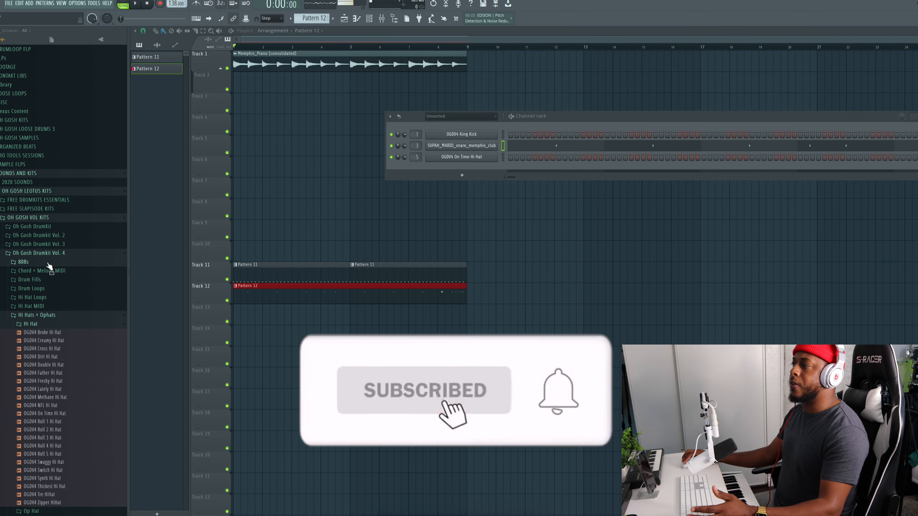
Step: Load OGDV4 Rowdy 808 (C) from the 808s folder, route it to mixer track 2, and play the beat
{"action": "left_click", "coordinate": [47, 263]}
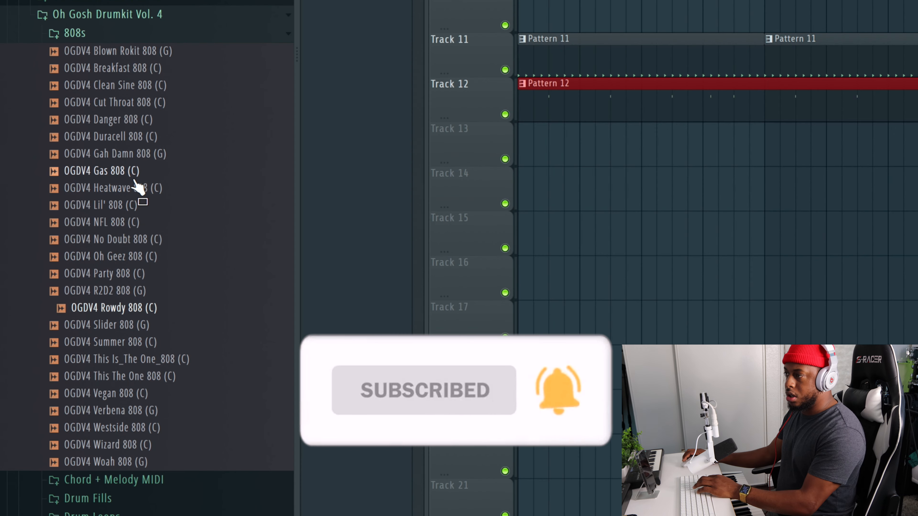
{"action": "key", "text": "Down"}
{"action": "key", "text": "Up"}
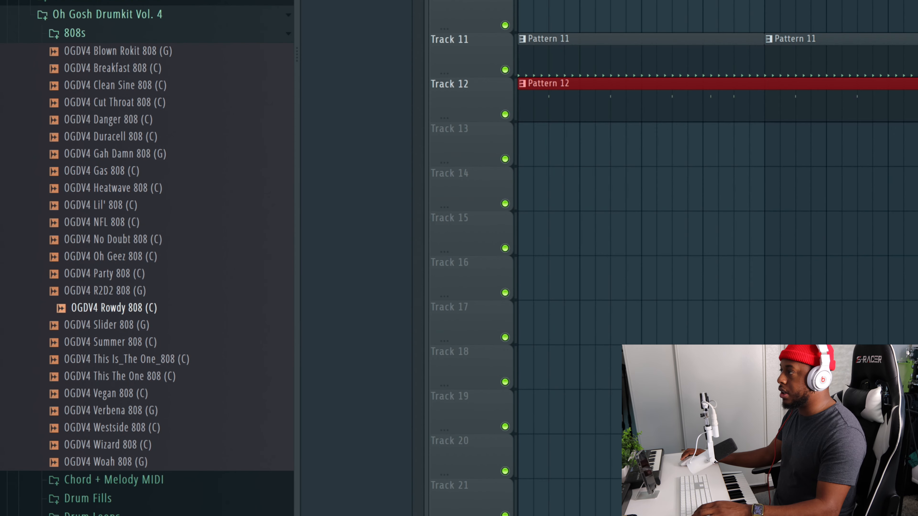
{"action": "key", "text": "space"}
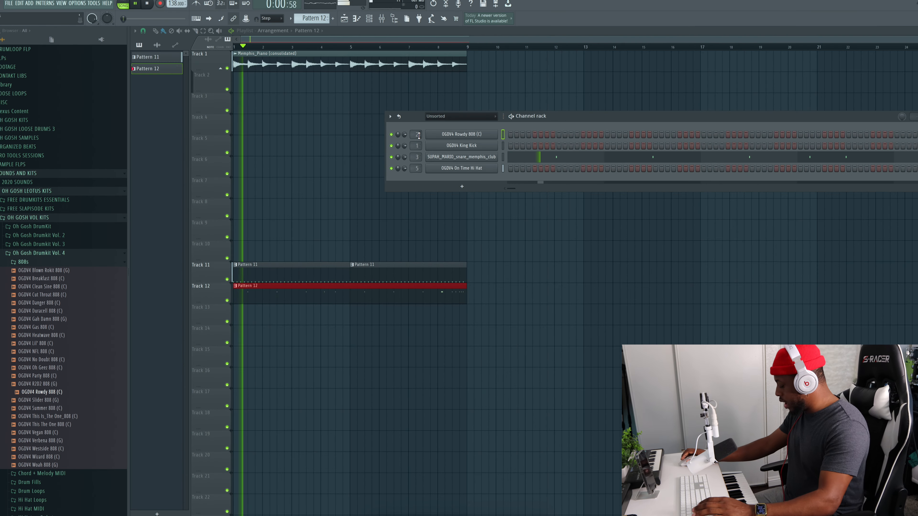
{"action": "key", "text": "space"}
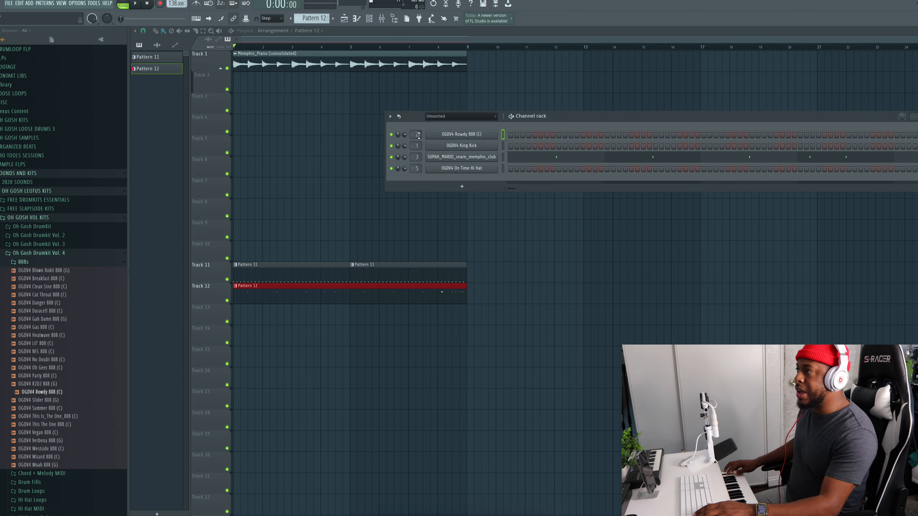
{"action": "key", "text": "space"}
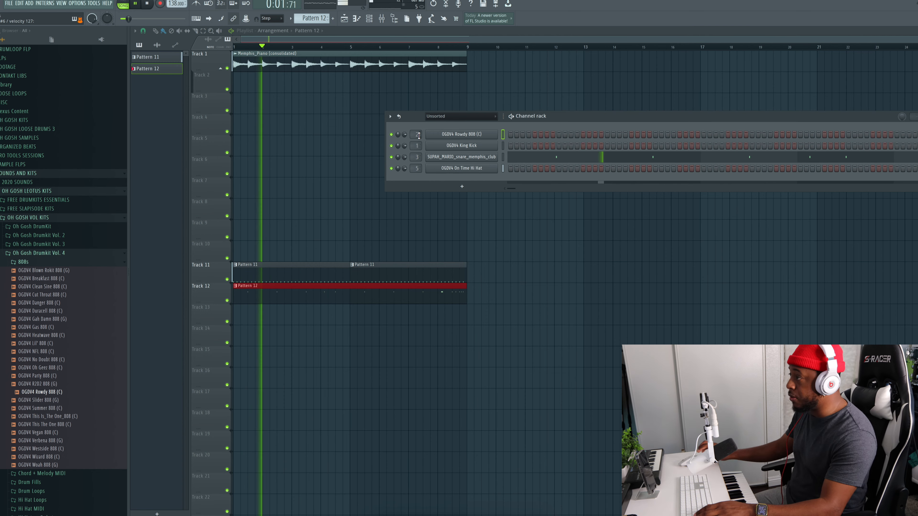
Step: Open the OGDV4 Rowdy 808 (C) channel's settings and change the sample's root note on its keyboard
{"action": "left_click", "coordinate": [442, 134]}
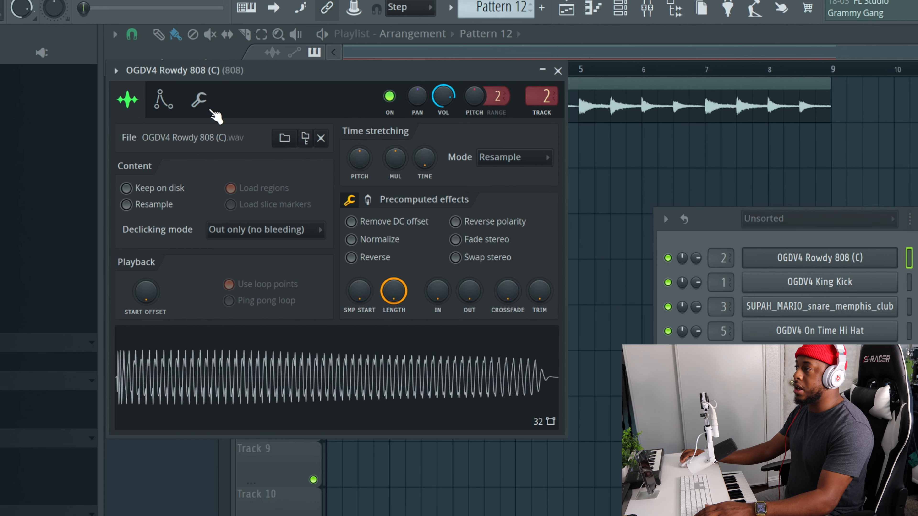
{"action": "left_click", "coordinate": [212, 110]}
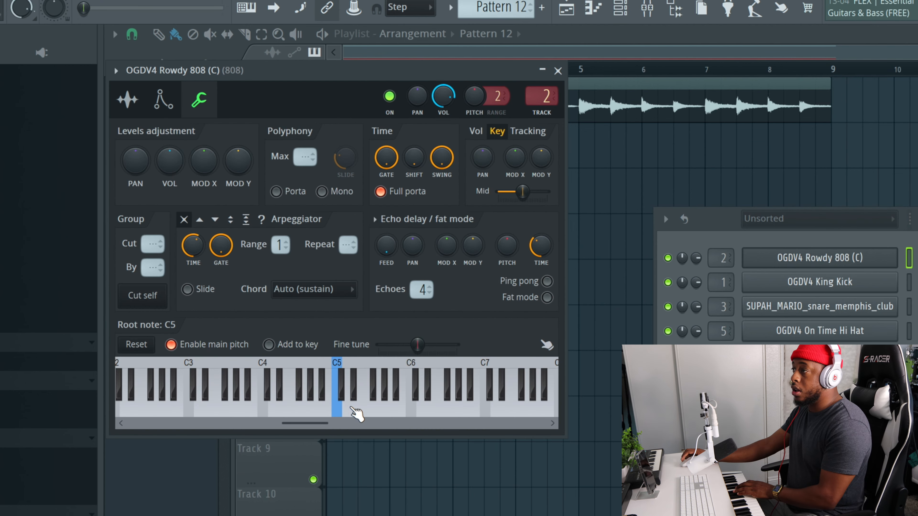
{"action": "right_click", "coordinate": [352, 409]}
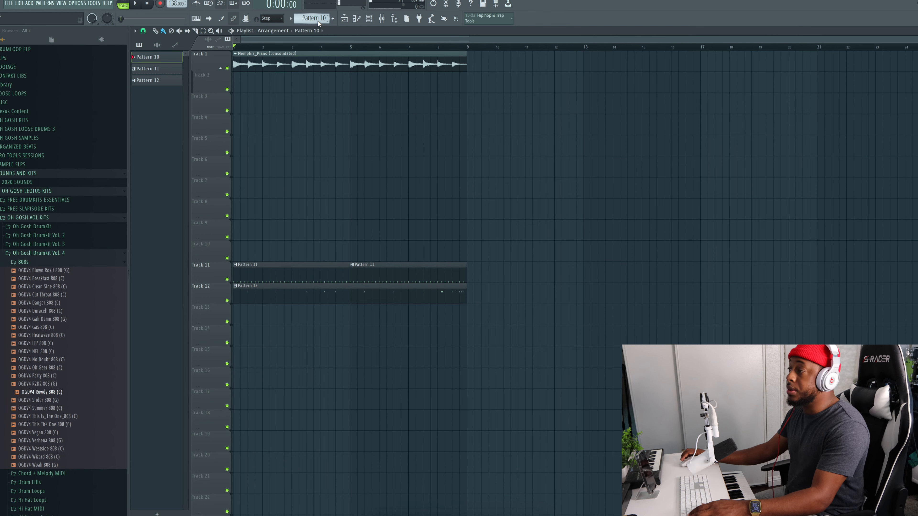
Step: Place Pattern 10 at the start of Track 10, record the Rowdy 808 part into it, and leave its piano roll
{"action": "left_click", "coordinate": [236, 246]}
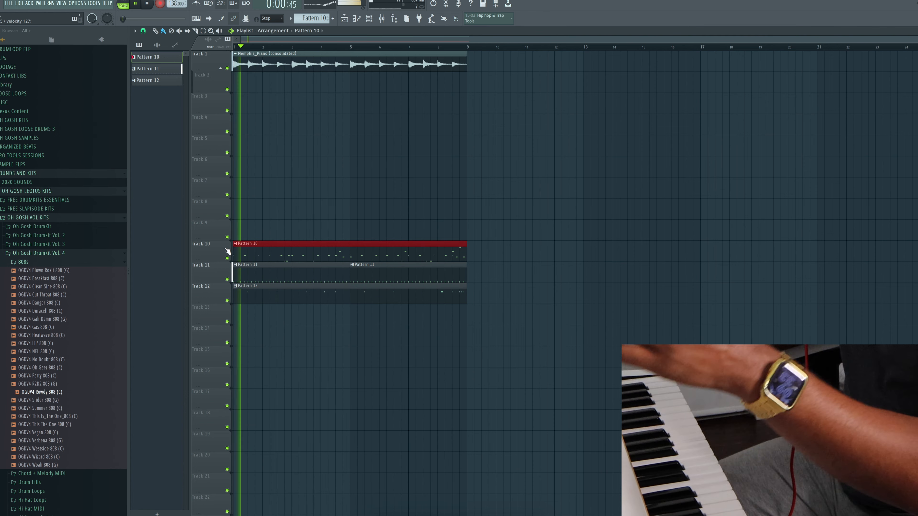
{"action": "key", "text": "space"}
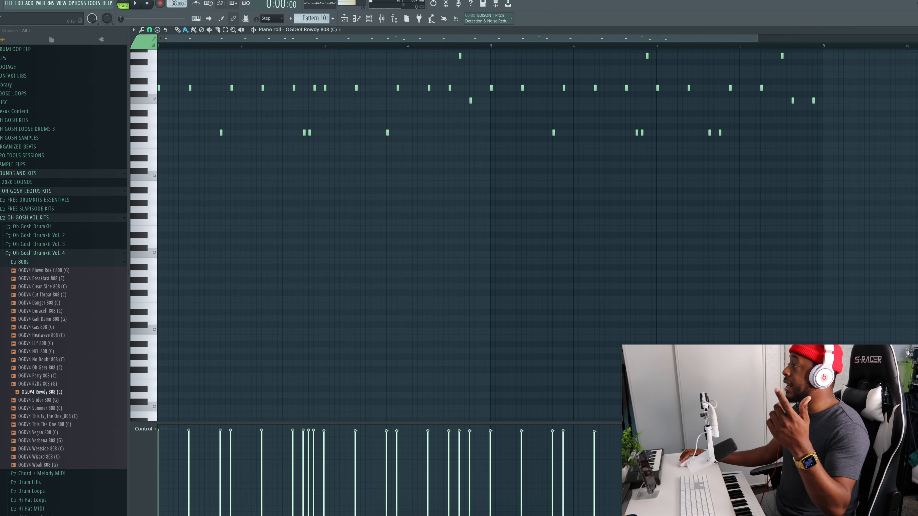
{"action": "key", "text": "Escape"}
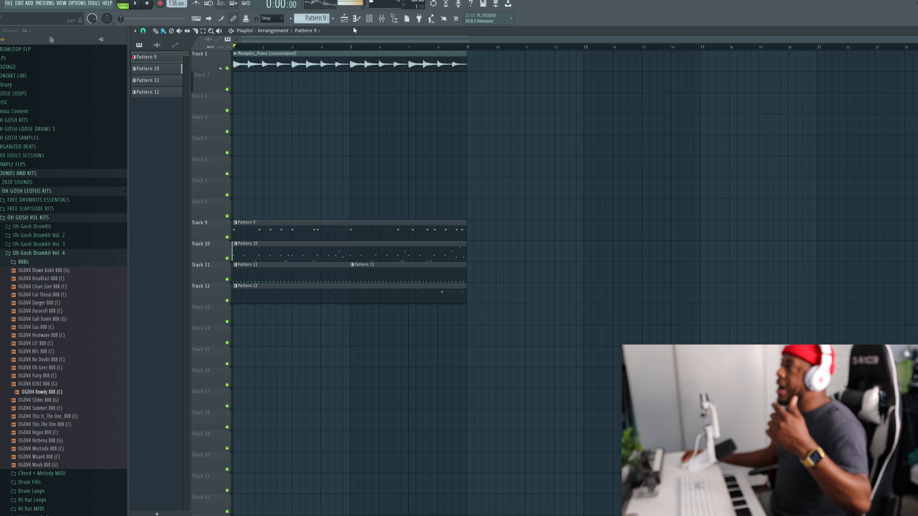
Step: Show the channel rack, close the Oh Gosh Drumkit Vol. 4 folder and browse to the stock drum packs' Percussion folder
{"action": "left_click", "coordinate": [376, 18]}
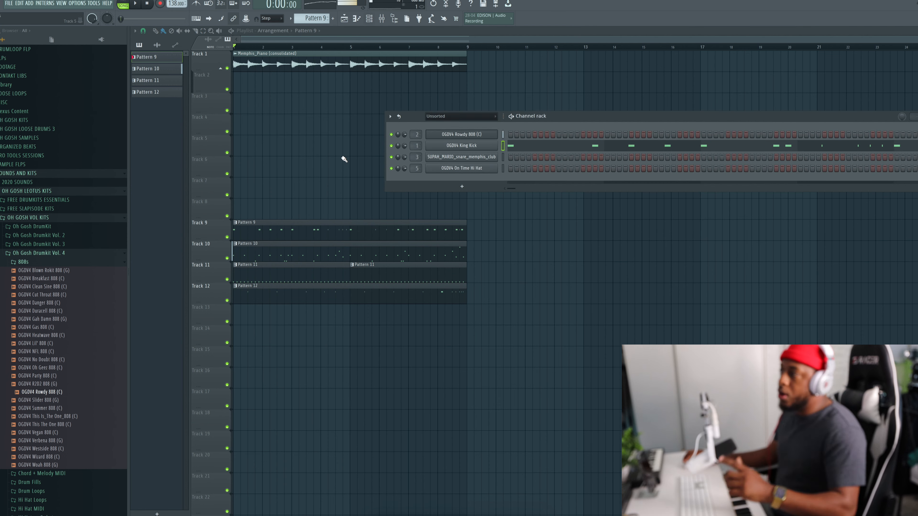
{"action": "left_click", "coordinate": [25, 253]}
{"action": "left_click", "coordinate": [32, 309]}
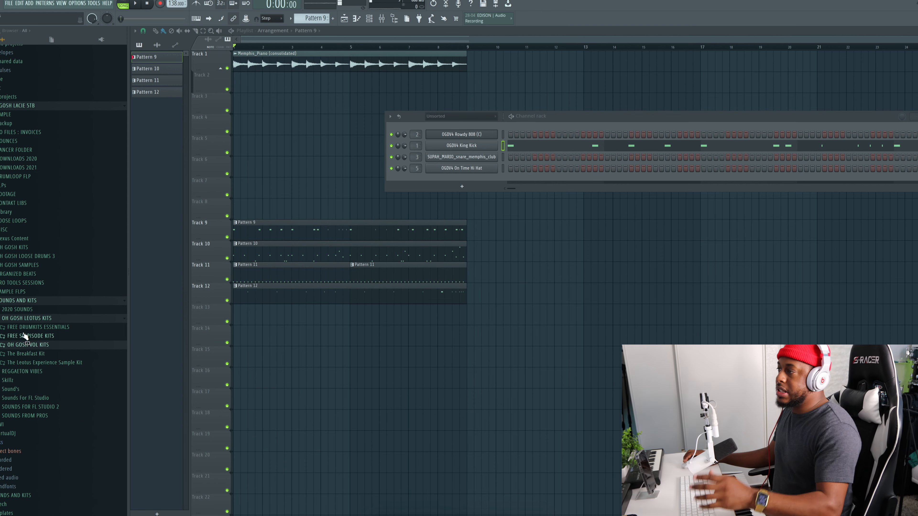
{"action": "scroll", "coordinate": [22, 119], "scroll_direction": "up", "scroll_amount": 3}
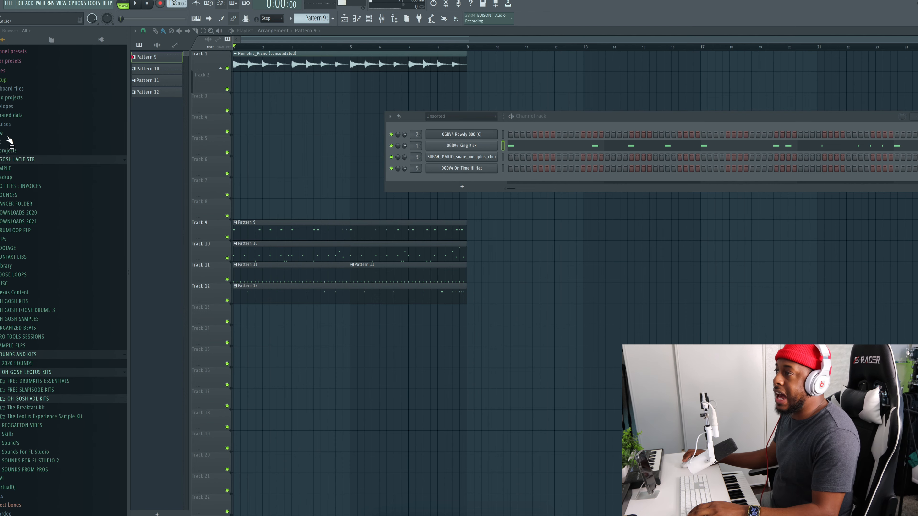
{"action": "left_click", "coordinate": [10, 142]}
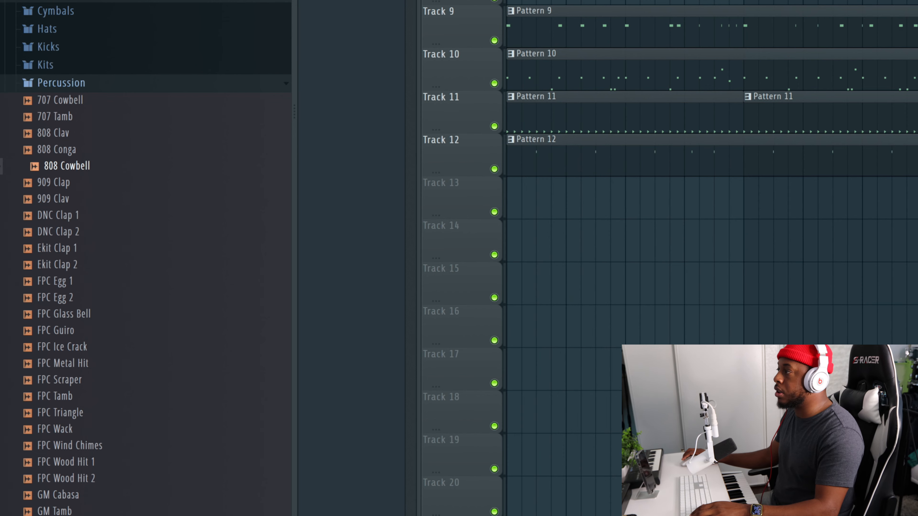
Step: Load 808 Cowbell, 808 Clav and FPC Triangle from the Percussion folder into the channel rack
{"action": "left_click", "coordinate": [52, 151]}
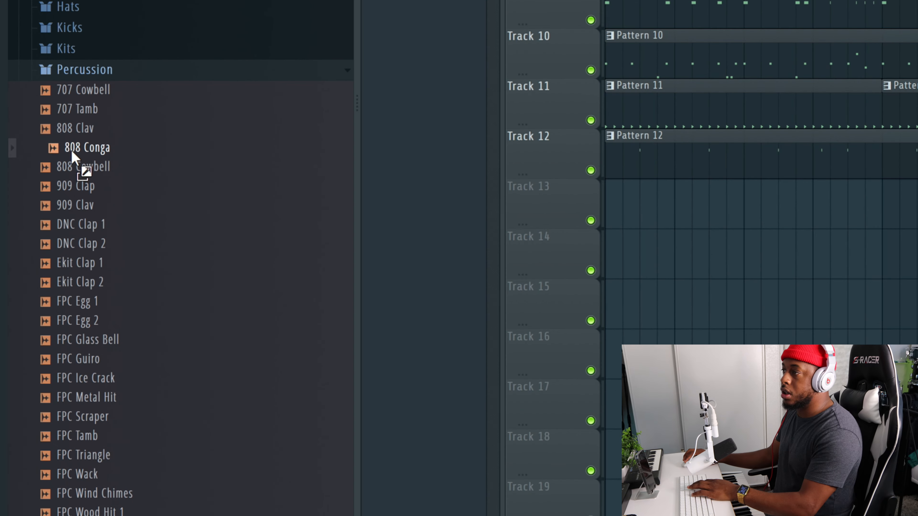
{"action": "left_click_drag", "start_coordinate": [52, 137], "coordinate": [705, 24]}
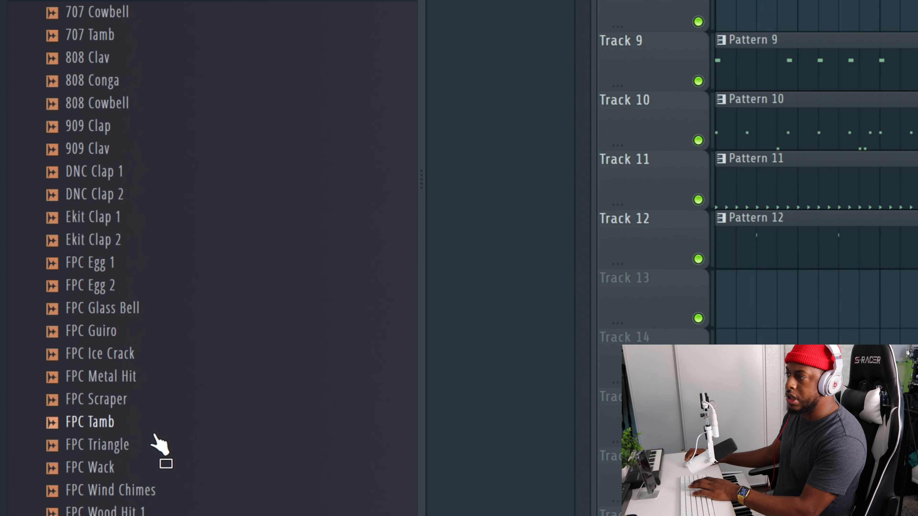
{"action": "left_click", "coordinate": [110, 444]}
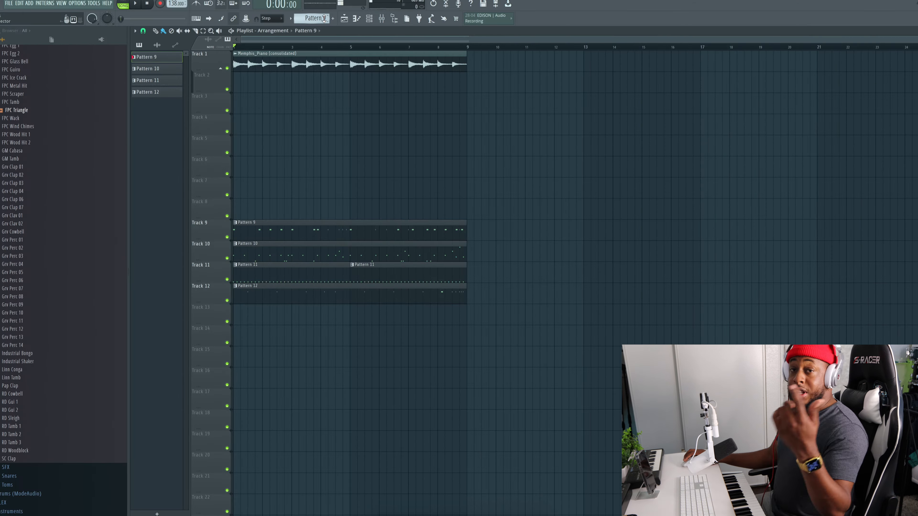
{"action": "scroll", "coordinate": [325, 19], "scroll_direction": "up", "scroll_amount": 3}
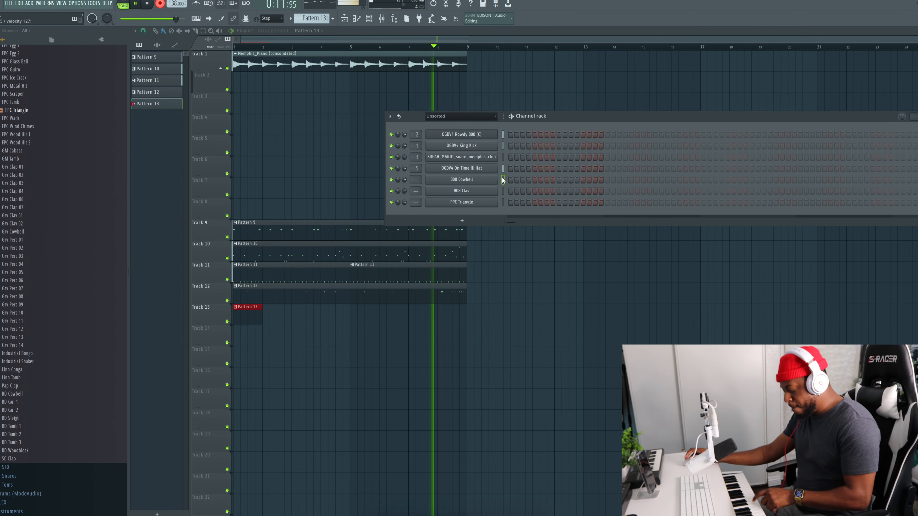
Step: Record percussion parts in Patterns 13 and 14 and an open hat part in Pattern 15, placed on Tracks 13 to 15
{"action": "key", "text": "space"}
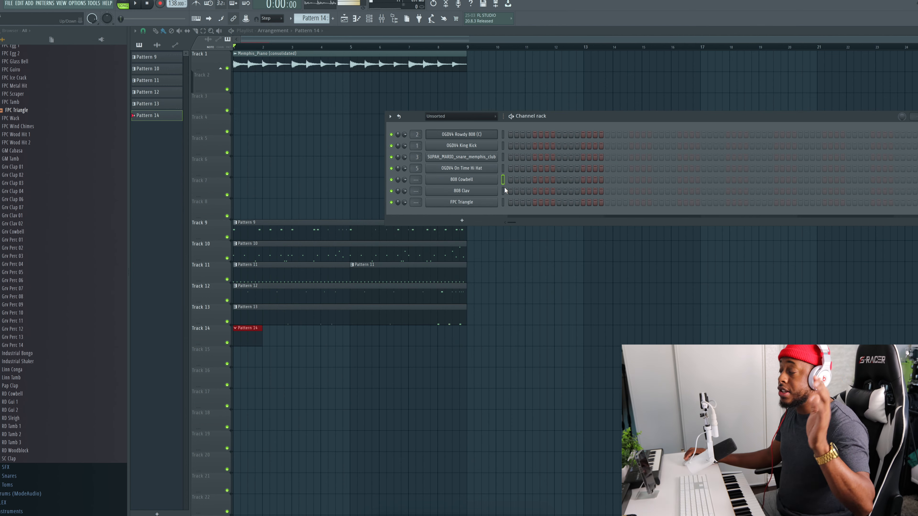
{"action": "key", "text": "space"}
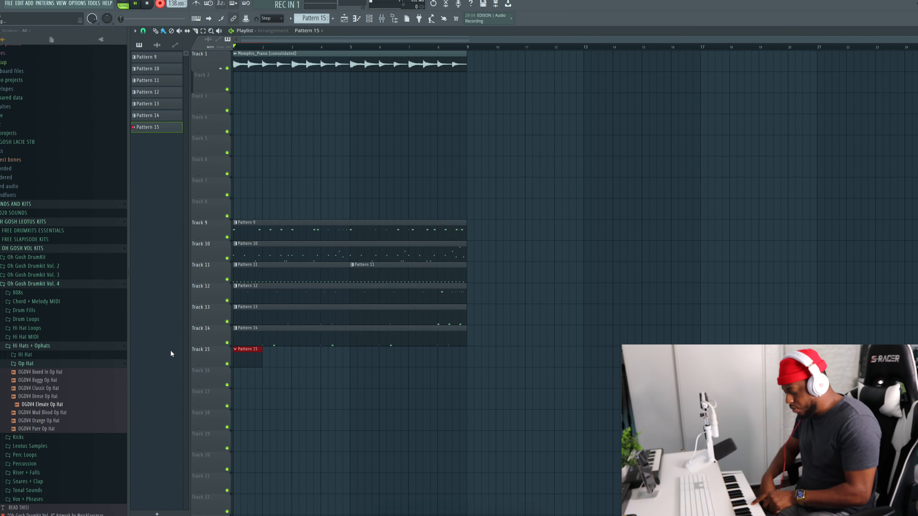
{"action": "key", "text": "space"}
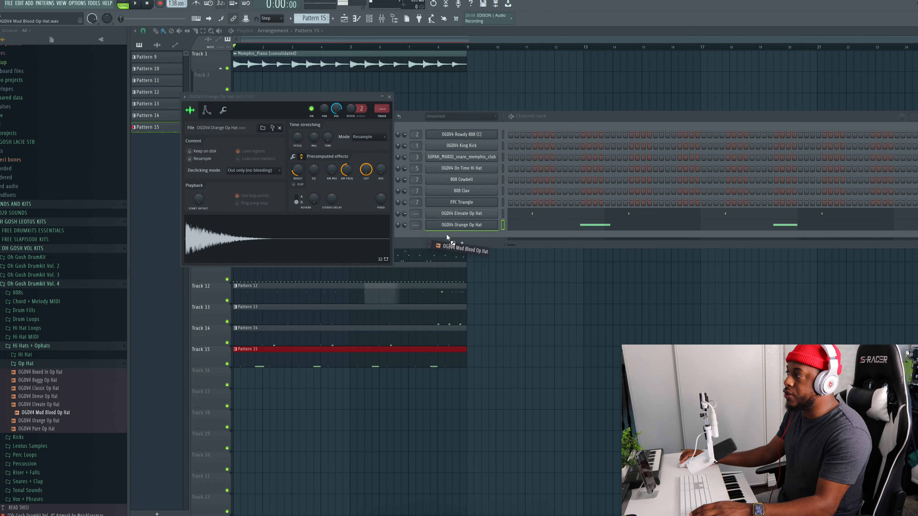
Step: Add OGDV4 Mud Blood Op Hat to the channel rack and lower the volume fader of mixer Insert 10
{"action": "left_click_drag", "start_coordinate": [447, 237], "coordinate": [448, 236]}
{"action": "key", "text": "space"}
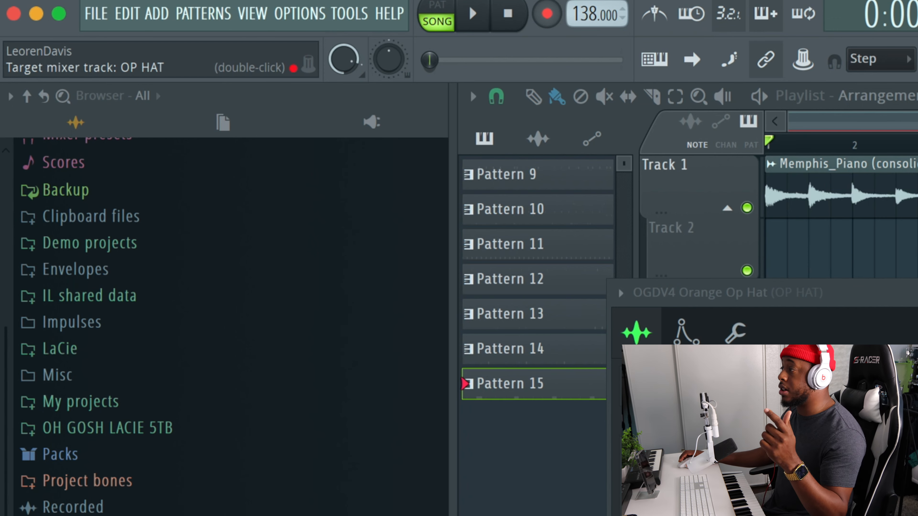
{"action": "key", "text": "F9"}
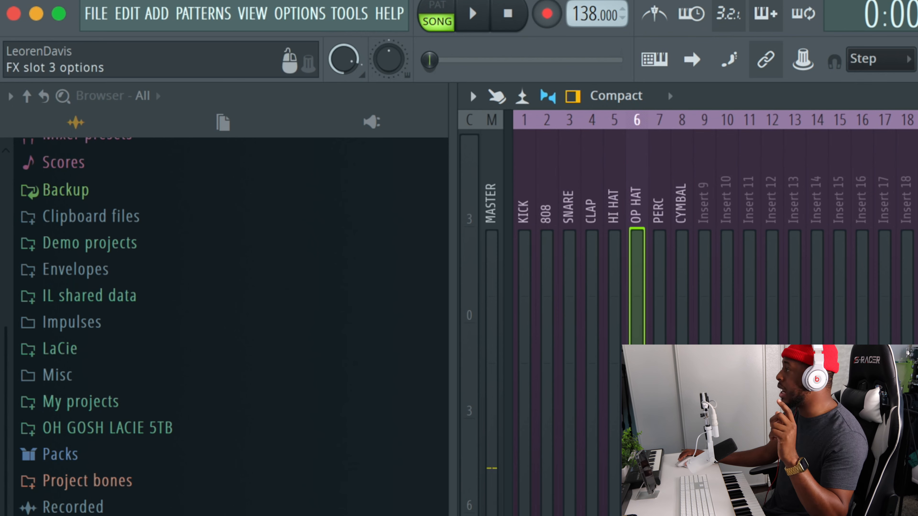
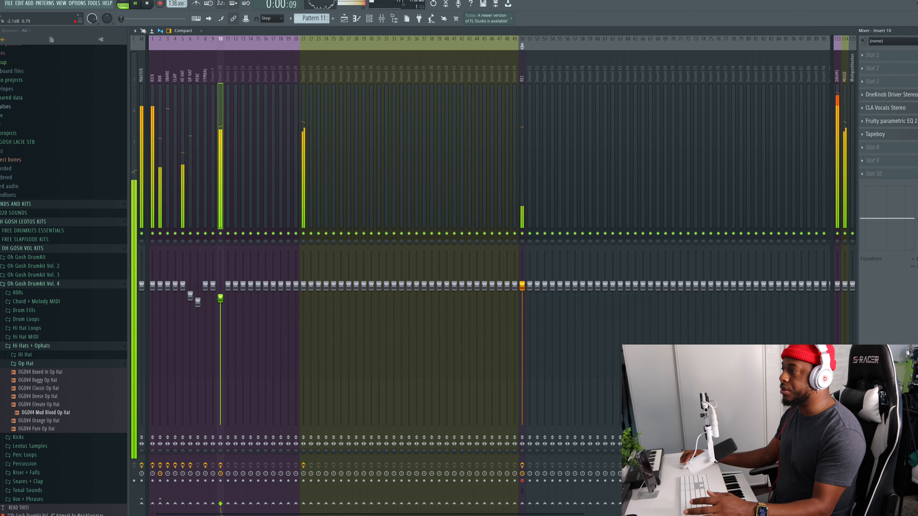
{"action": "left_click_drag", "start_coordinate": [221, 300], "coordinate": [221, 331]}
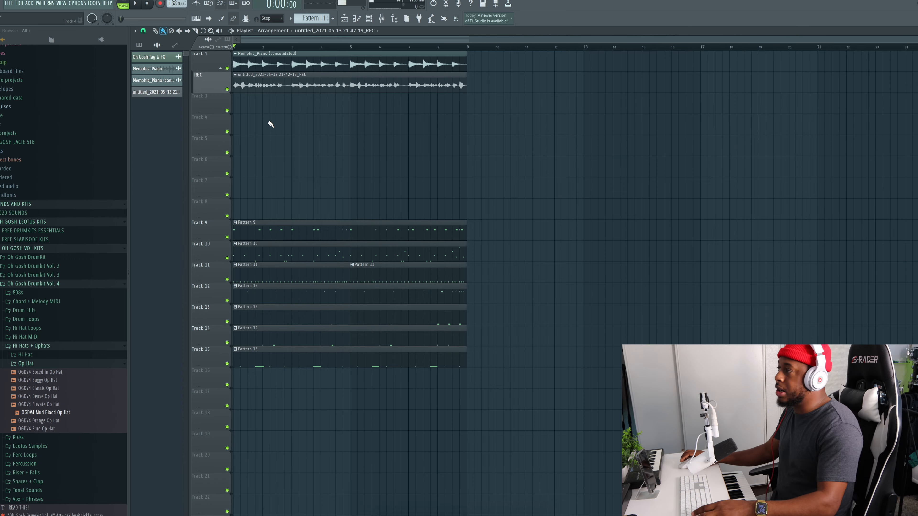
Step: Slice the last beat of bar 2 out of the REC recording, move it down to Track 3 and play it back
{"action": "scroll", "coordinate": [271, 124], "scroll_direction": "up", "scroll_amount": 3}
{"action": "scroll", "coordinate": [253, 123], "scroll_direction": "up", "scroll_amount": 3}
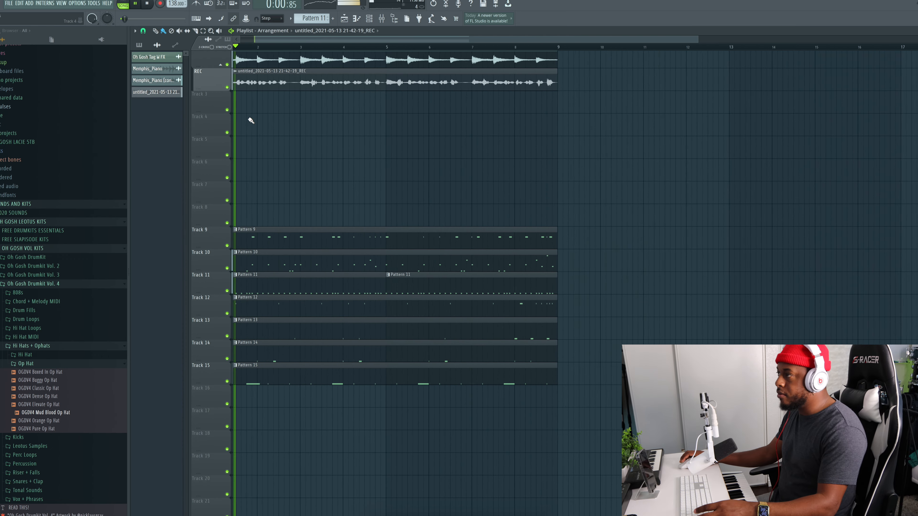
{"action": "scroll", "coordinate": [305, 99], "scroll_direction": "up", "scroll_amount": 1}
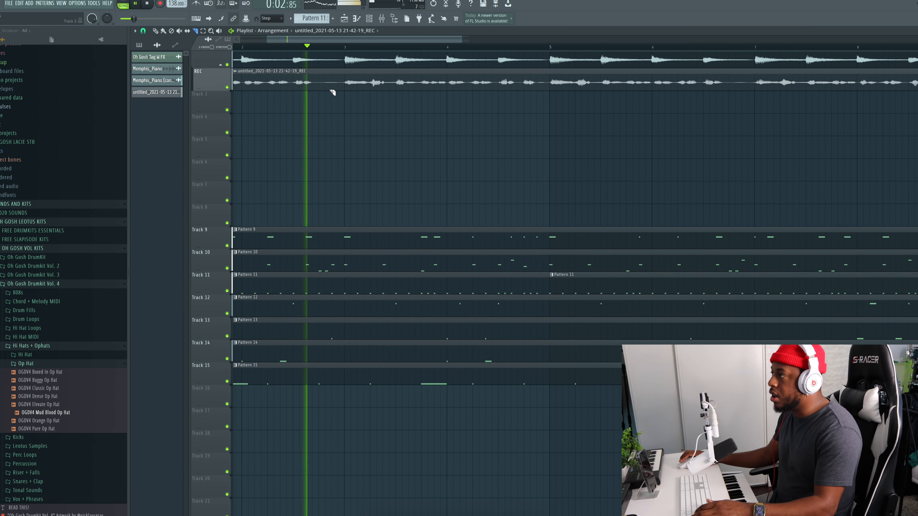
{"action": "key", "text": "space"}
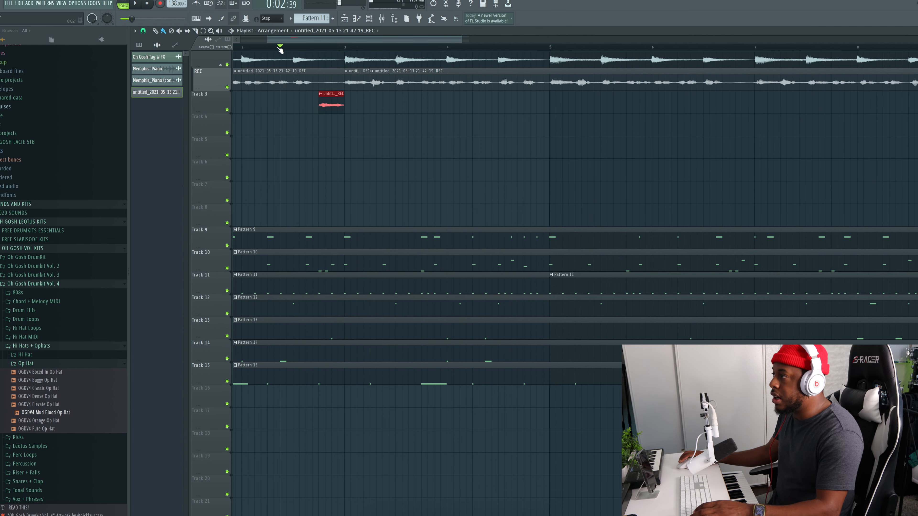
{"action": "key", "text": "space"}
{"action": "right_click", "coordinate": [320, 81]}
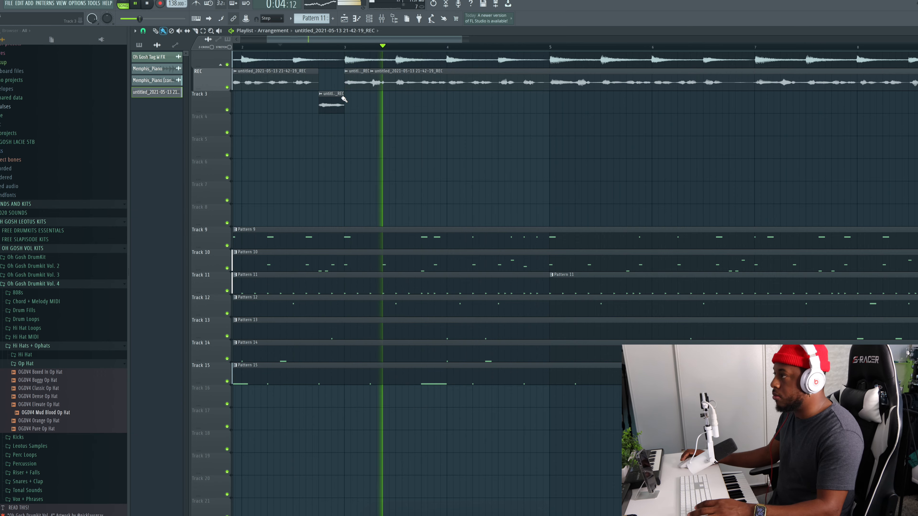
Step: Slice the last beat of bar 6 out of the REC recording and move it down to Track 3
{"action": "scroll", "coordinate": [398, 126], "scroll_direction": "down", "scroll_amount": 2}
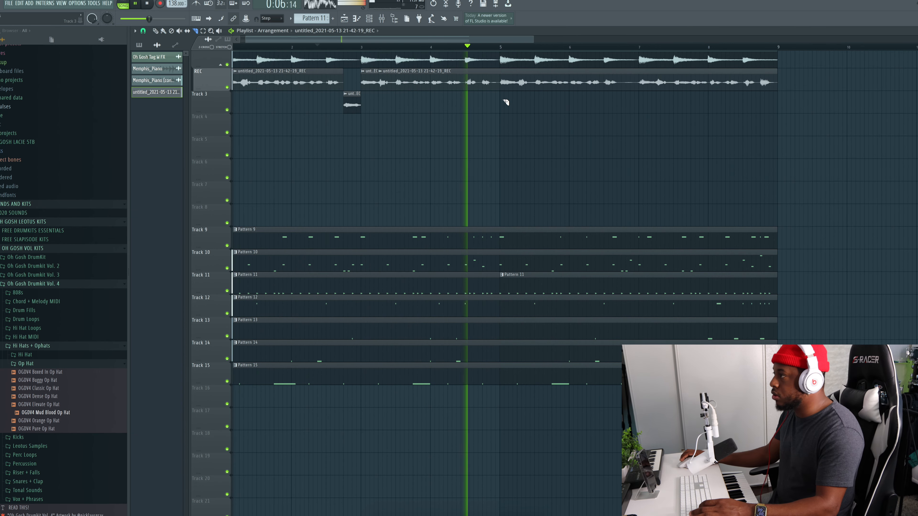
{"action": "scroll", "coordinate": [506, 103], "scroll_direction": "up", "scroll_amount": 7}
{"action": "scroll", "coordinate": [480, 89], "scroll_direction": "down", "scroll_amount": 8}
{"action": "scroll", "coordinate": [501, 91], "scroll_direction": "up", "scroll_amount": 2}
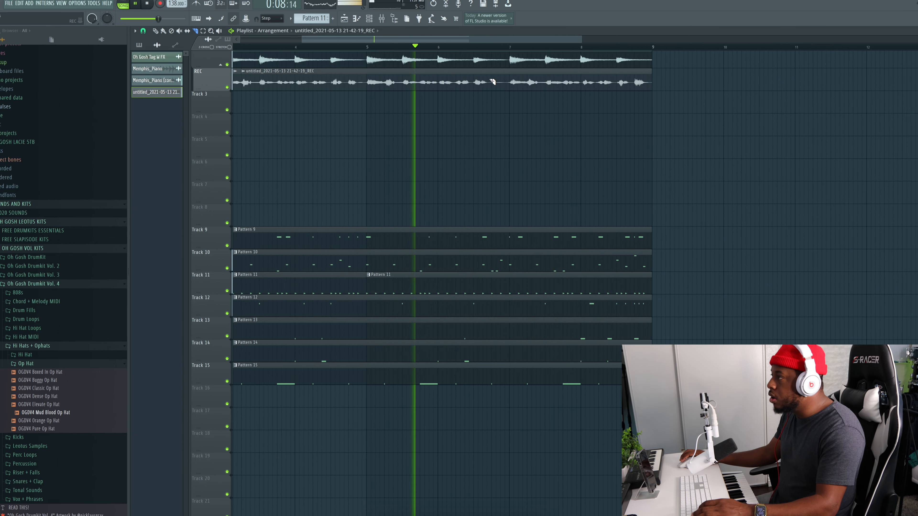
{"action": "left_click", "coordinate": [510, 84]}
{"action": "left_click", "coordinate": [523, 86]}
{"action": "key", "text": "b"}
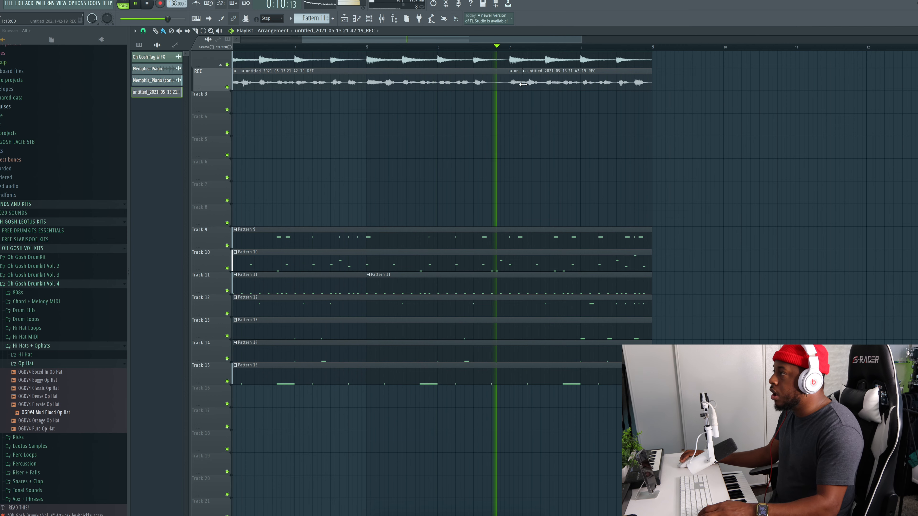
{"action": "key", "text": "space"}
{"action": "key", "text": "ctrl+z"}
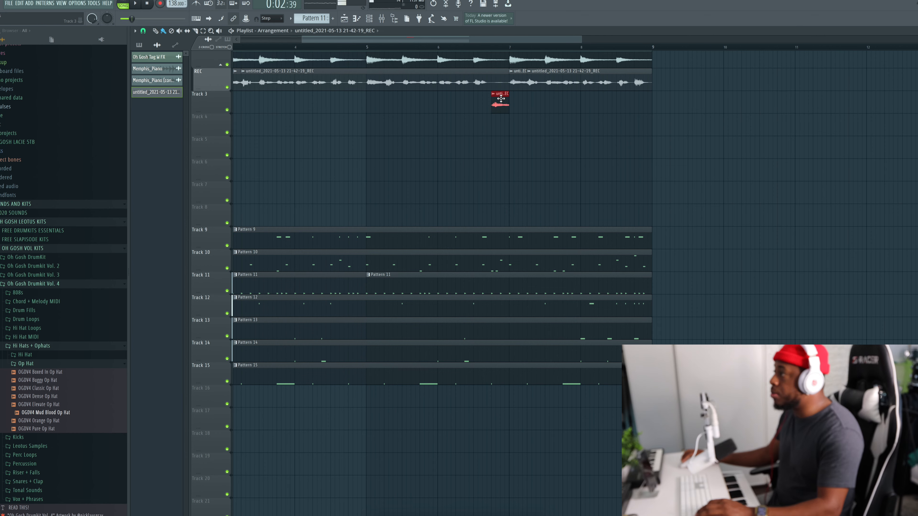
Step: Turn the bar 6 slice on Track 3 into two consecutive half-beat pieces and play the whole loop
{"action": "scroll", "coordinate": [501, 103], "scroll_direction": "up", "scroll_amount": 3}
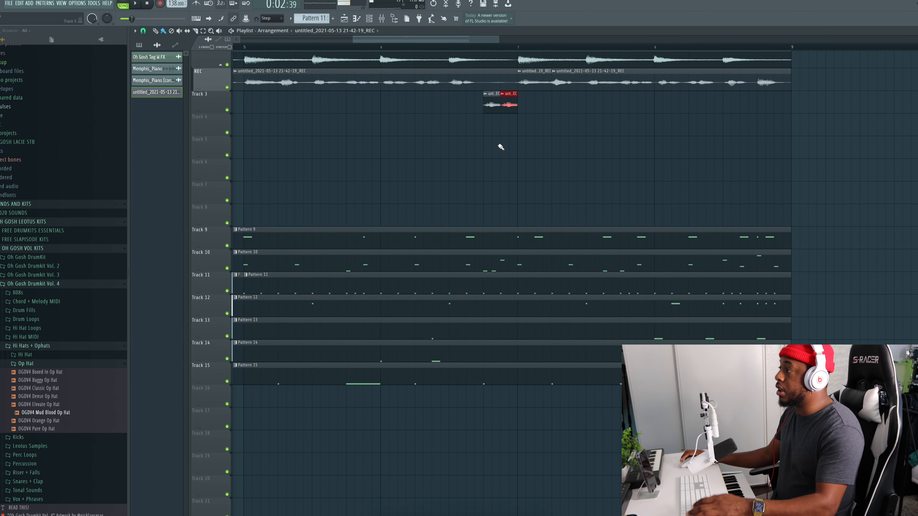
{"action": "scroll", "coordinate": [437, 114], "scroll_direction": "down", "scroll_amount": 7}
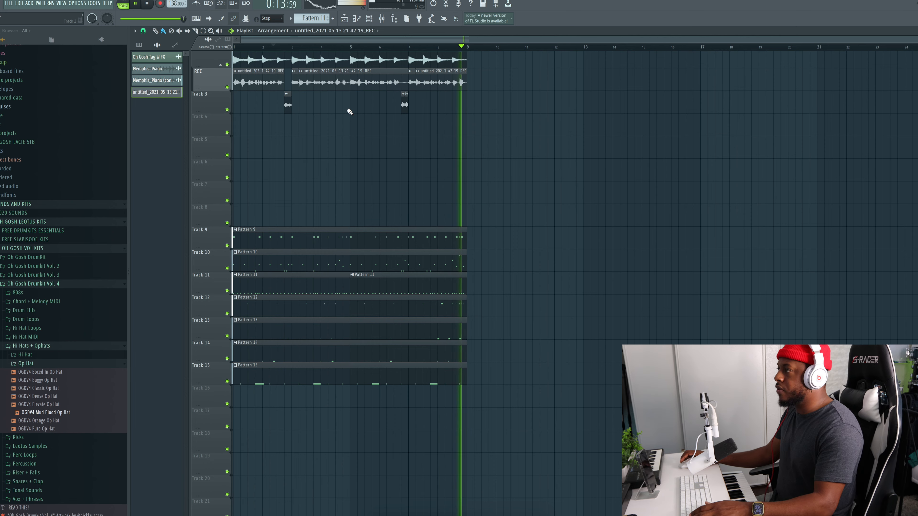
{"action": "key", "text": "space"}
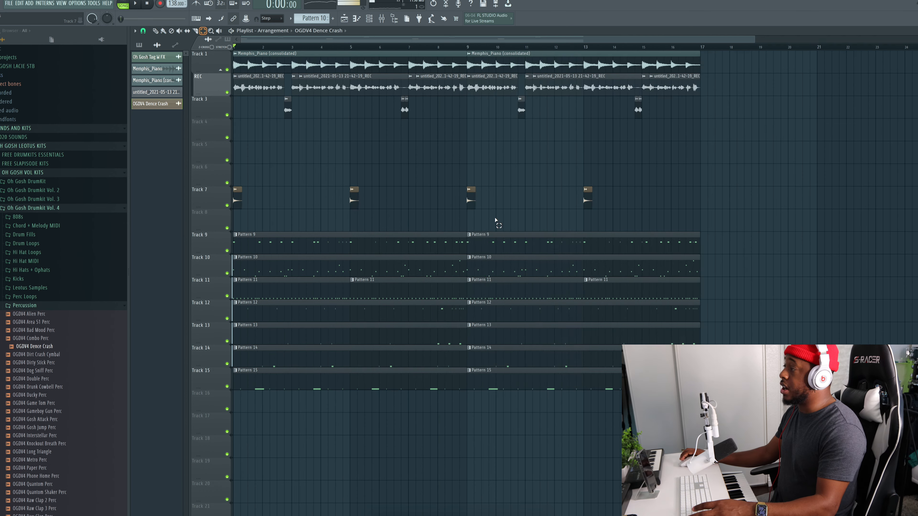
Step: Select bars 9 to 16 across all tracks and duplicate them into bars 17 to 24
{"action": "scroll", "coordinate": [599, 375], "scroll_direction": "up", "scroll_amount": 2}
{"action": "left_click_drag", "start_coordinate": [595, 434], "coordinate": [411, 60]}
{"action": "key", "text": "ctrl+b"}
{"action": "left_click", "coordinate": [553, 159]}
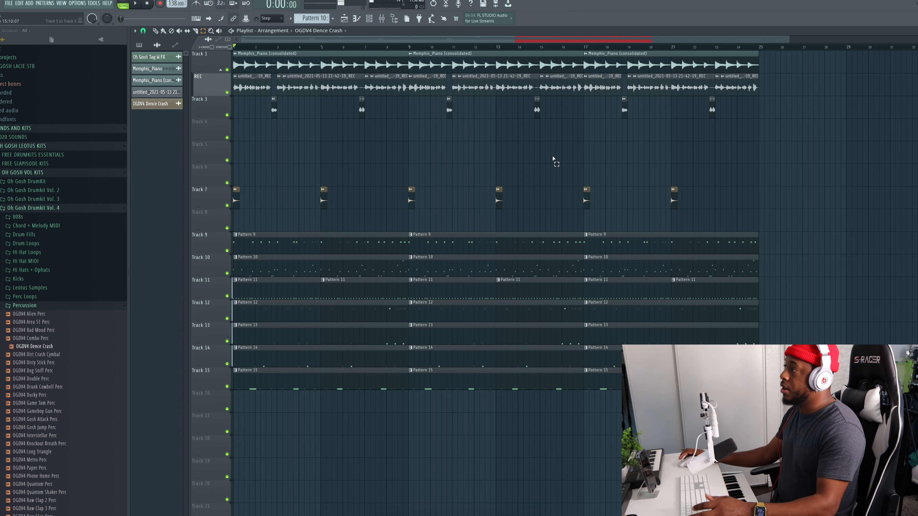
Step: Move the third Memphis_Piano (consolidated) clip from Track 1 down to Track 4
{"action": "scroll", "coordinate": [577, 95], "scroll_direction": "down", "scroll_amount": 2}
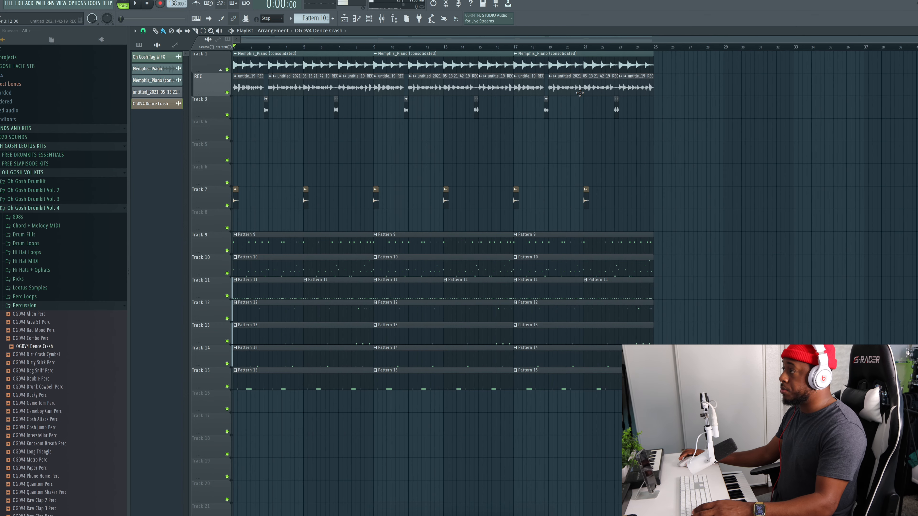
{"action": "left_click_drag", "start_coordinate": [560, 71], "coordinate": [559, 139]}
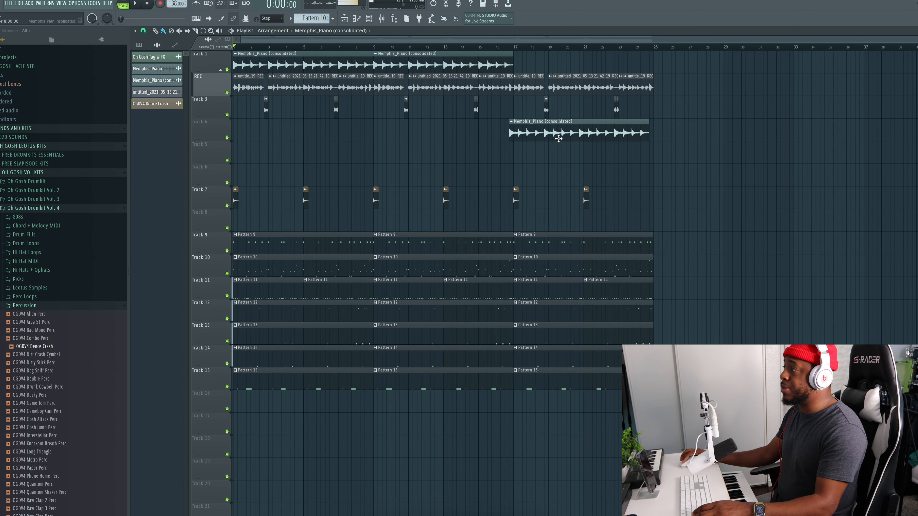
Step: Make the piano clip on Track 4 unique and set its time-stretching mode to Stretch
{"action": "scroll", "coordinate": [529, 134], "scroll_direction": "up", "scroll_amount": 2}
{"action": "left_click", "coordinate": [510, 123]}
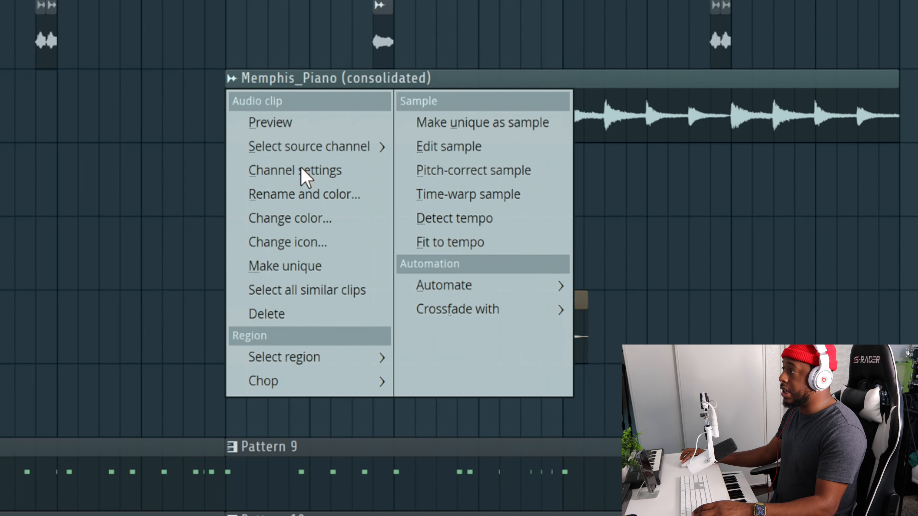
{"action": "left_click", "coordinate": [550, 182]}
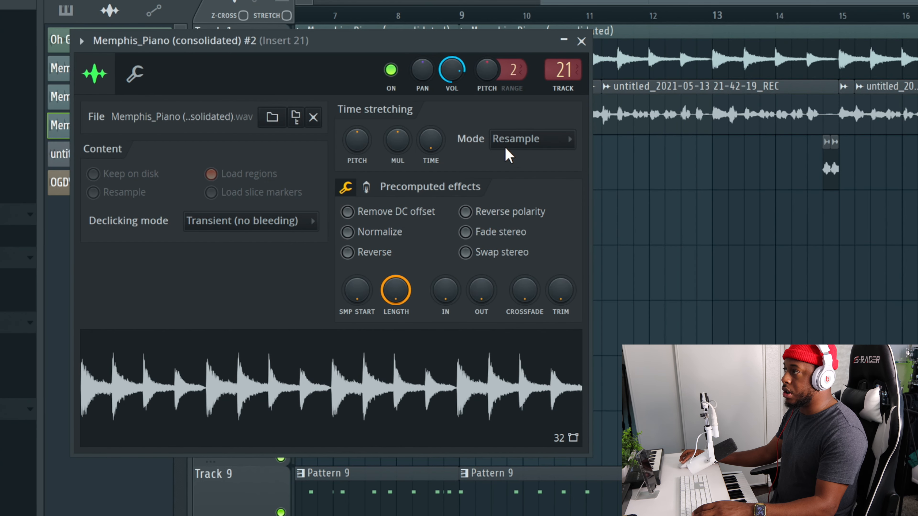
{"action": "left_click", "coordinate": [509, 142]}
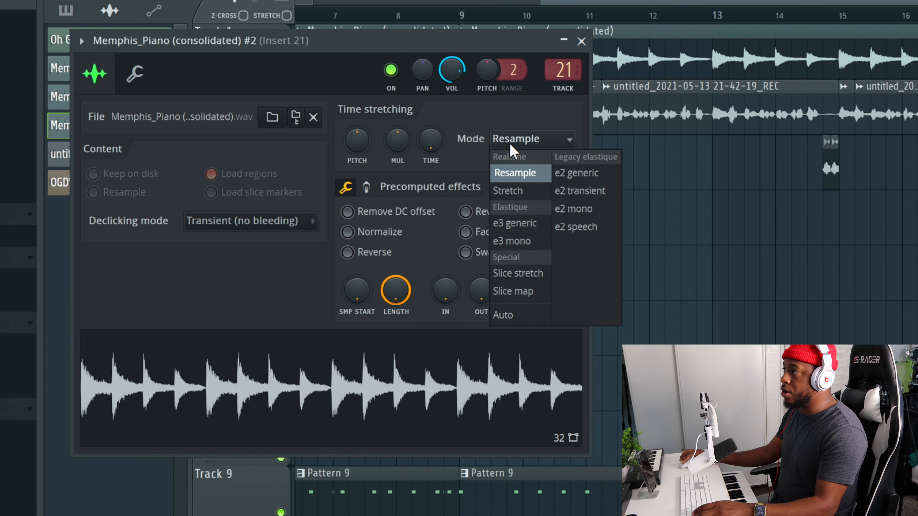
{"action": "left_click", "coordinate": [517, 194]}
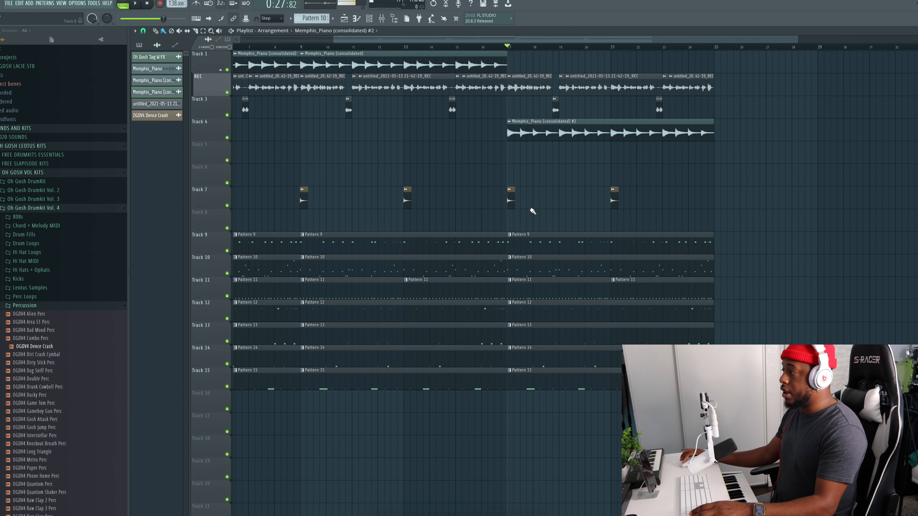
Step: Try muting the pattern clips on Tracks 9 to 15 in bars 17 to 24 and play the section
{"action": "left_click_drag", "start_coordinate": [526, 241], "coordinate": [603, 400]}
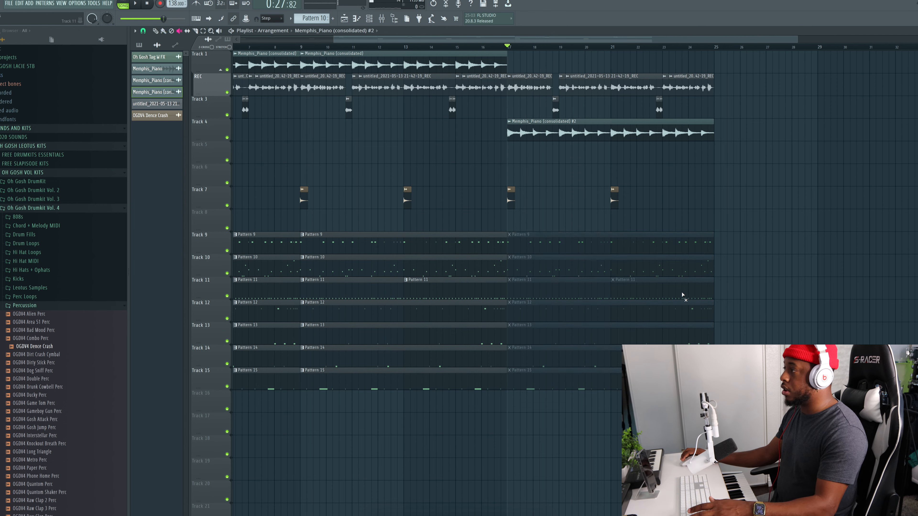
{"action": "key", "text": "space"}
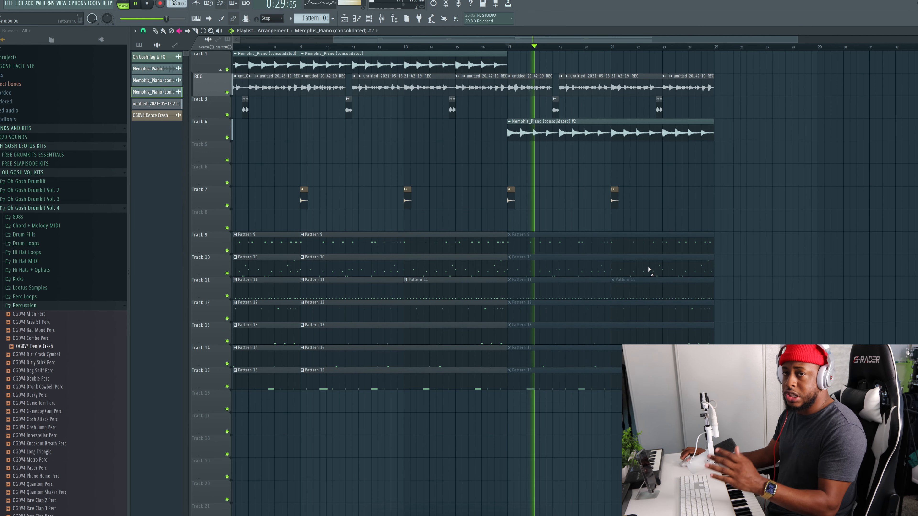
{"action": "key", "text": "space"}
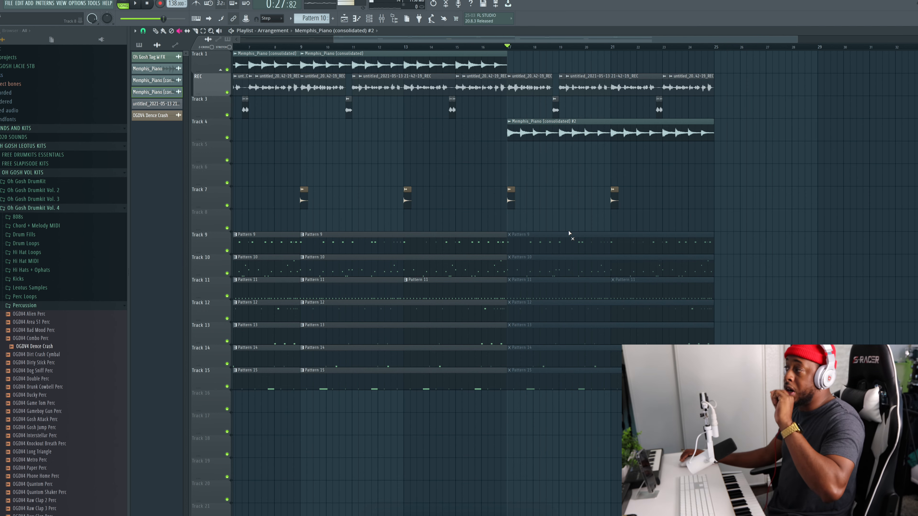
{"action": "key", "text": "b"}
{"action": "double_click", "coordinate": [560, 131]}
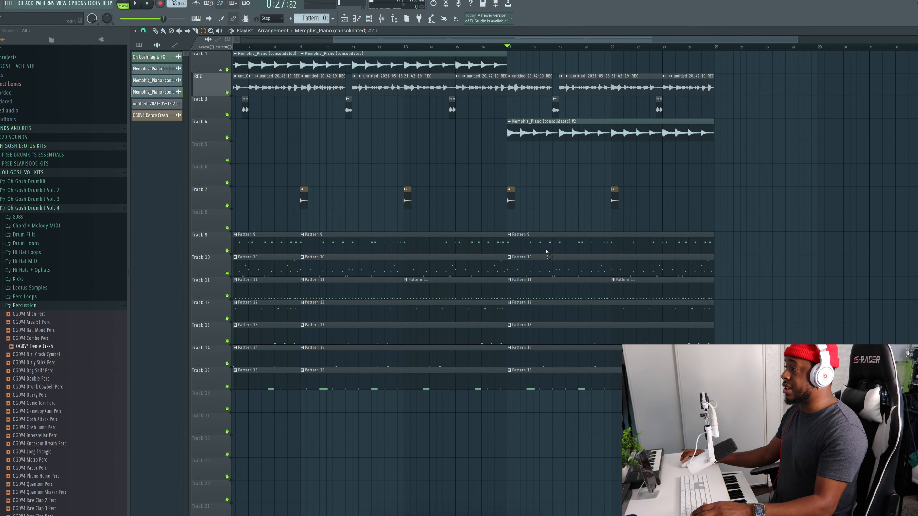
Step: Consolidate the drum patterns of bars 17 to 24 into an audio clip on Track 9 and pitch it down with Auto stretching
{"action": "left_click_drag", "start_coordinate": [522, 267], "coordinate": [704, 328]}
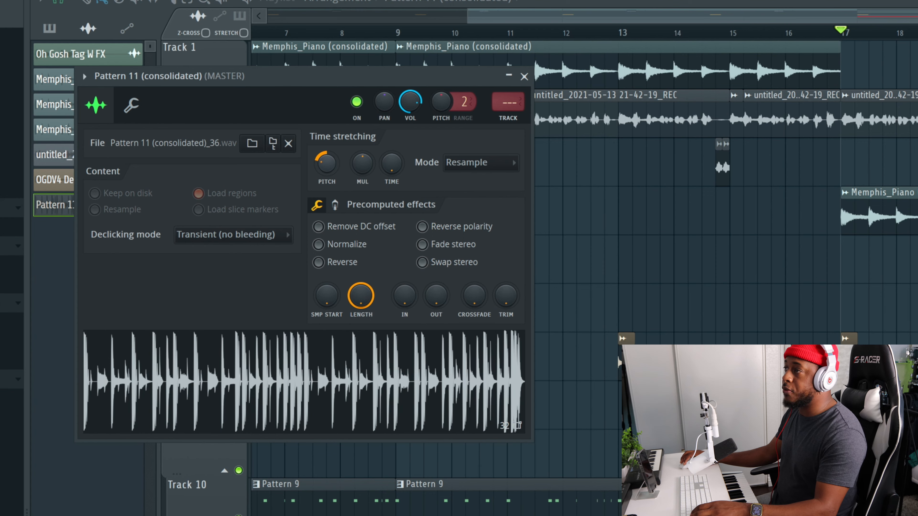
{"action": "left_click_drag", "start_coordinate": [327, 164], "coordinate": [327, 166]}
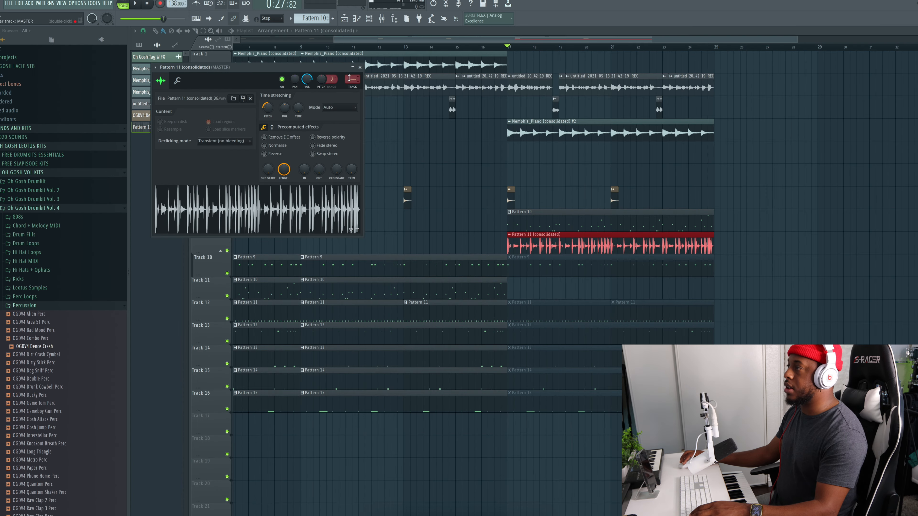
Step: Route the consolidated drum clip to mixer insert 12, reduce its low-shelf EQ level and play the section
{"action": "left_click_drag", "start_coordinate": [349, 78], "coordinate": [349, 62]}
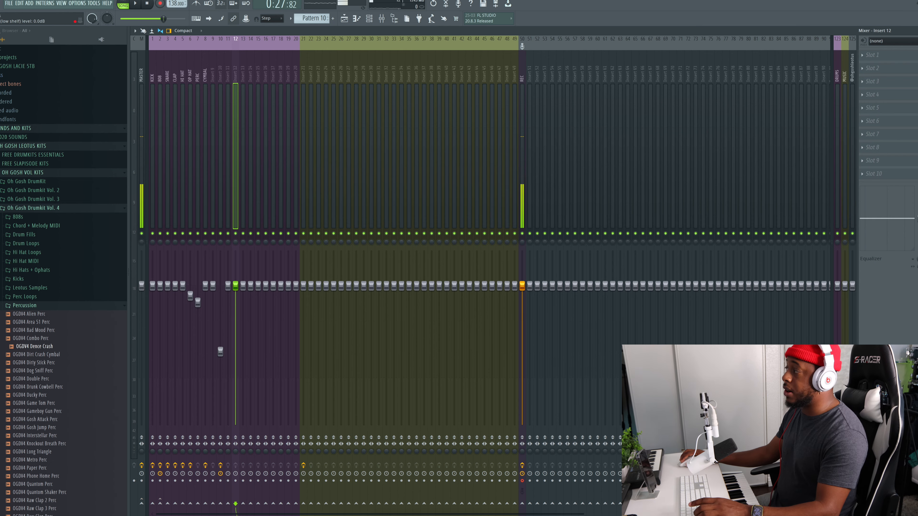
{"action": "left_click_drag", "start_coordinate": [853, 187], "coordinate": [852, 306]}
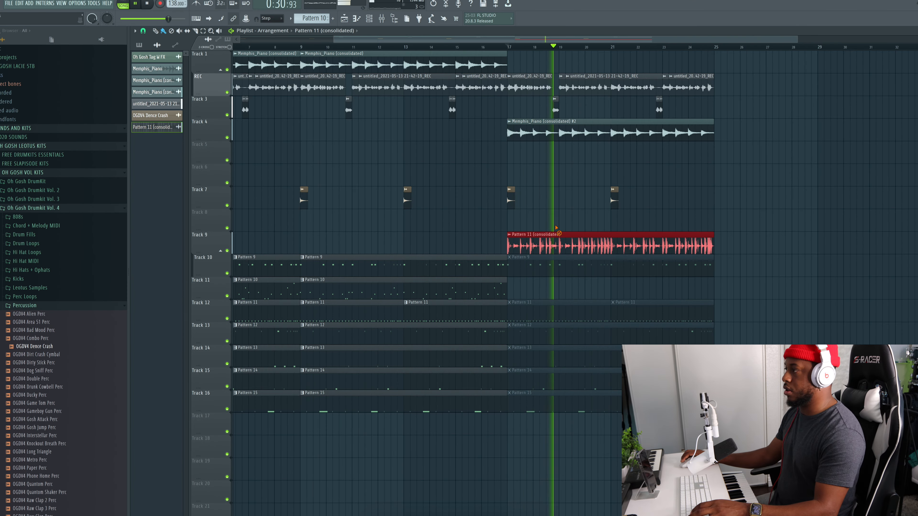
{"action": "key", "text": "space"}
Step: Show all channels in the channel rack and insert a Trilian instrument after the Mud Blood Op Hat channel
{"action": "left_click", "coordinate": [371, 21]}
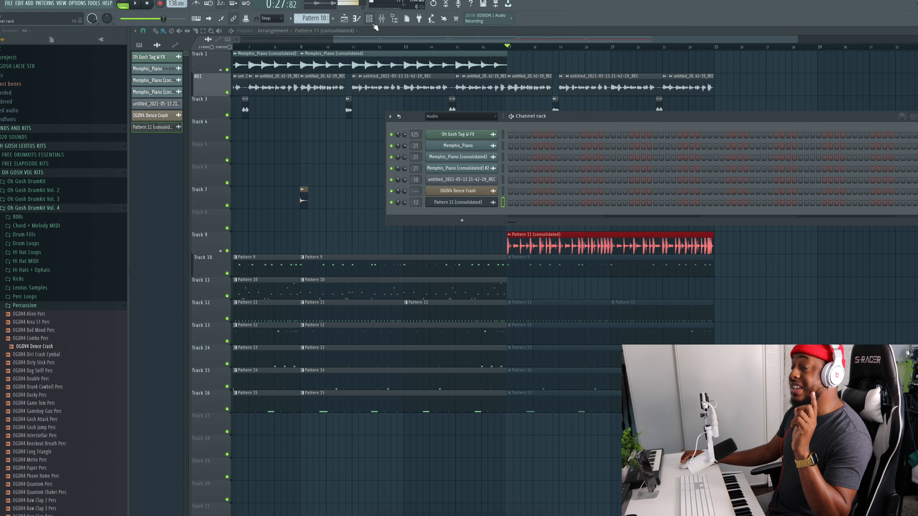
{"action": "left_click", "coordinate": [482, 117]}
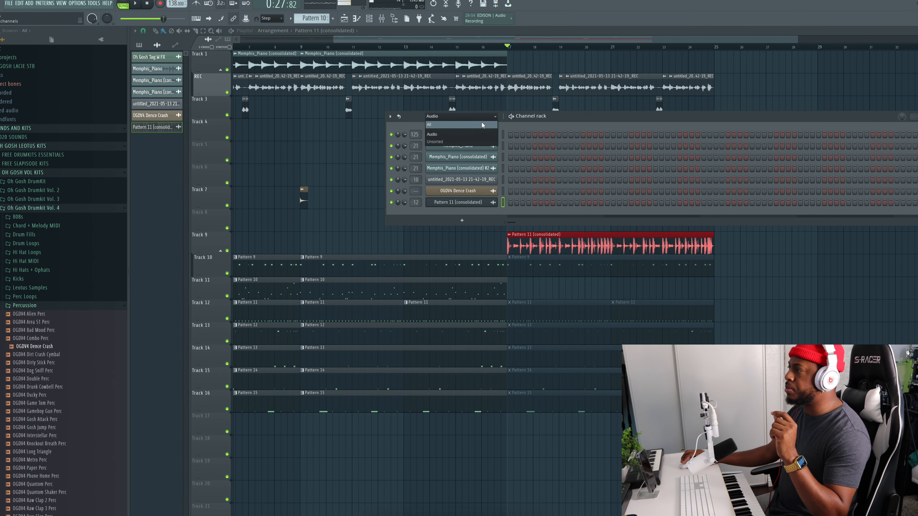
{"action": "left_click", "coordinate": [482, 122]}
{"action": "right_click", "coordinate": [461, 249]}
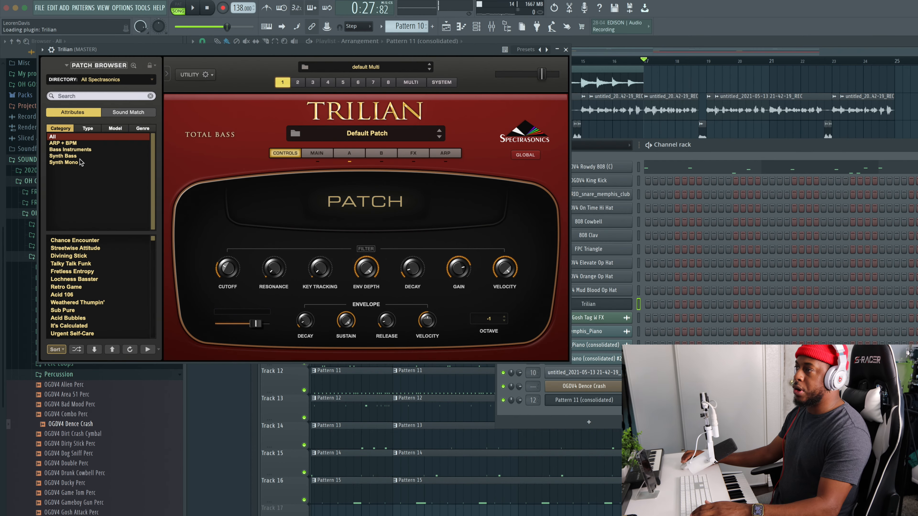
Step: Filter Trilian's patches to the Synth Bass category and Analog Classics type, and choose a bass patch
{"action": "left_click", "coordinate": [78, 157]}
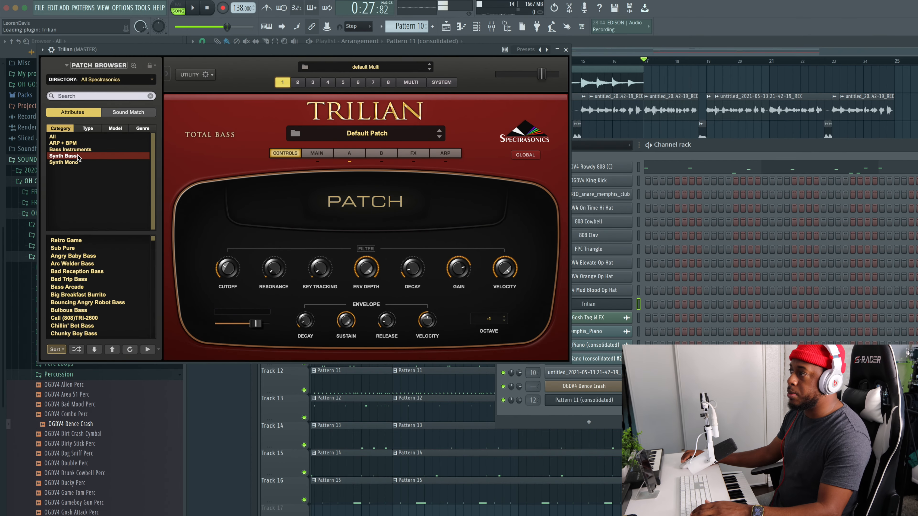
{"action": "left_click", "coordinate": [342, 138]}
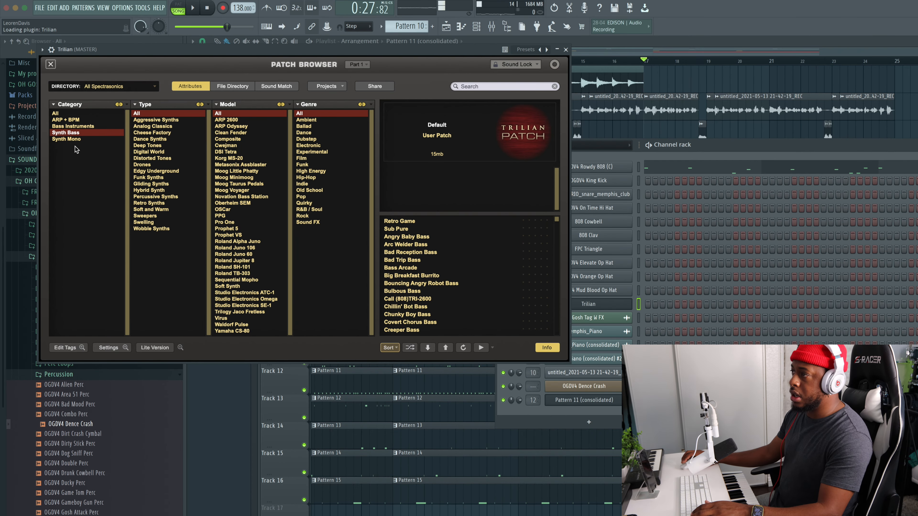
{"action": "left_click", "coordinate": [151, 127]}
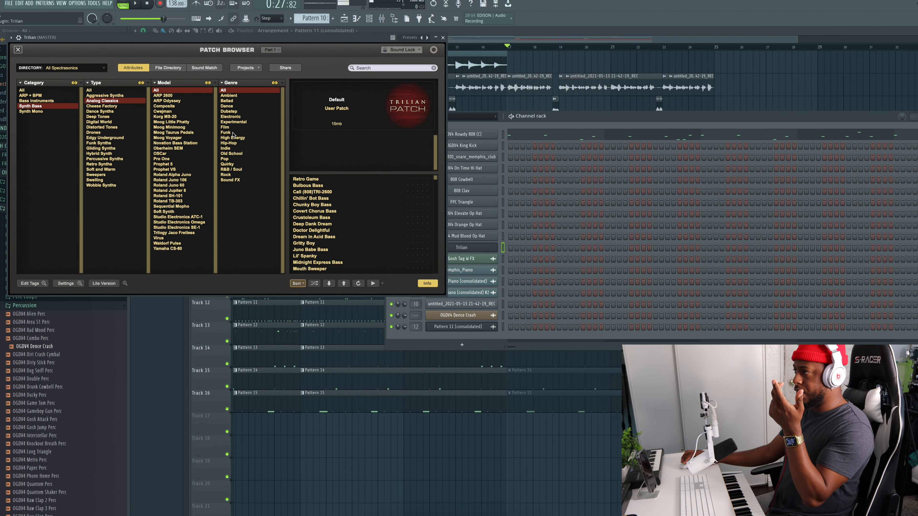
{"action": "left_click", "coordinate": [302, 164]}
{"action": "left_click", "coordinate": [311, 198]}
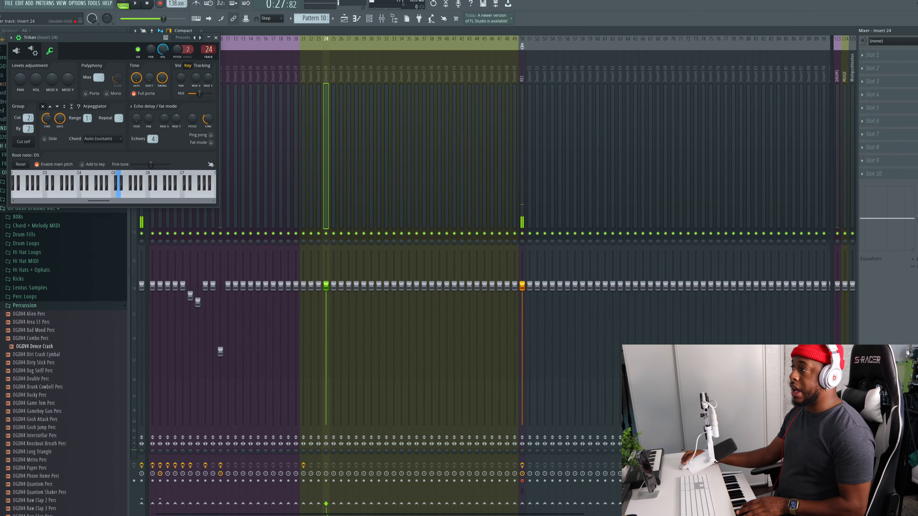
Step: Add the Wider effect to slot 4 of mixer insert 22 and set its stereo width to 81%
{"action": "left_click", "coordinate": [216, 38]}
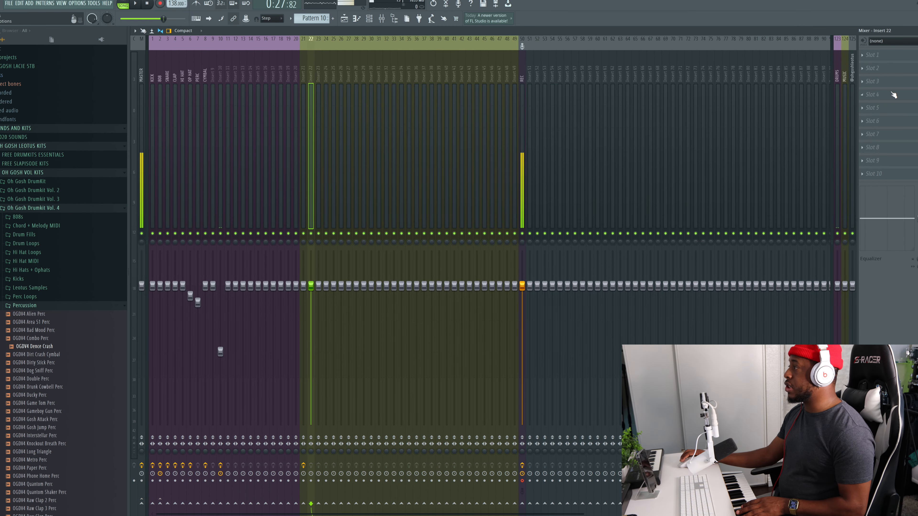
{"action": "left_click", "coordinate": [872, 94]}
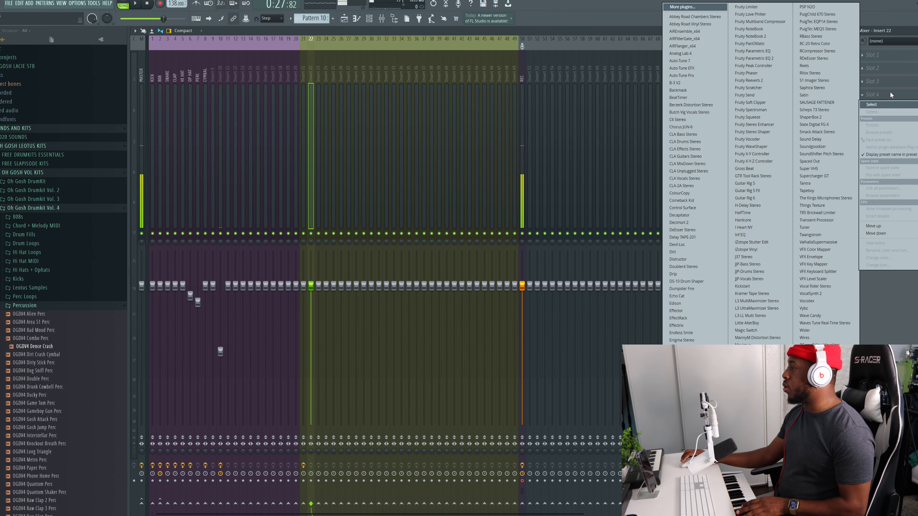
{"action": "left_click", "coordinate": [812, 330]}
{"action": "left_click_drag", "start_coordinate": [107, 83], "coordinate": [106, 37]}
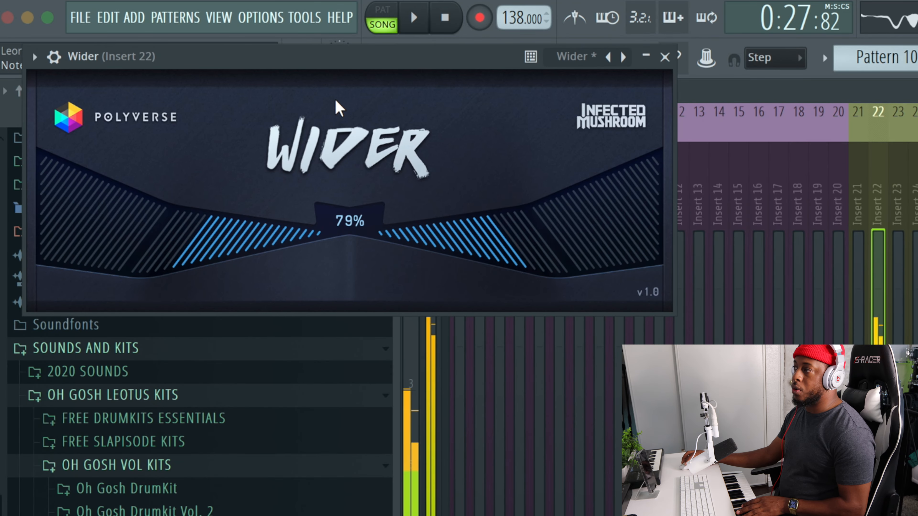
{"action": "left_click_drag", "start_coordinate": [335, 100], "coordinate": [335, 96]}
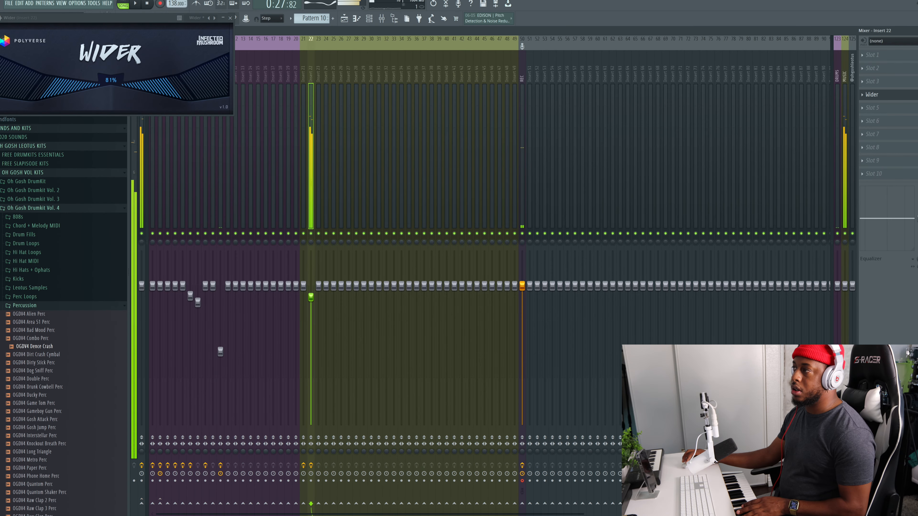
Step: Record a Trilian melody as Pattern 2 on Track 5 across bars 17 to 24, starting playback from bar 16
{"action": "key", "text": "F5"}
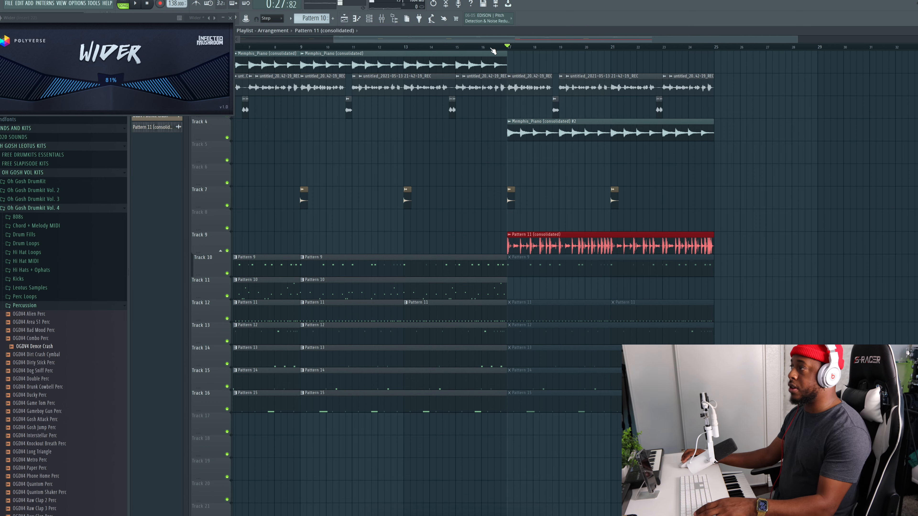
{"action": "left_click", "coordinate": [482, 46]}
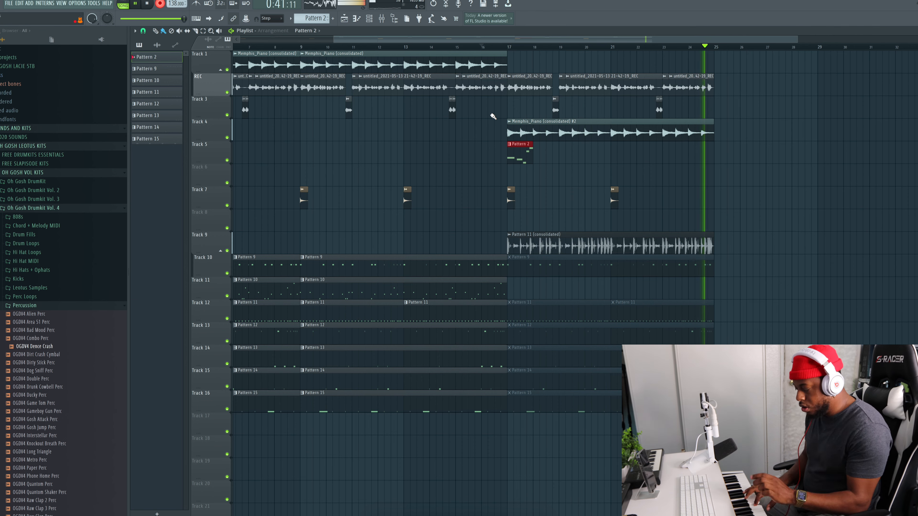
{"action": "key", "text": "space"}
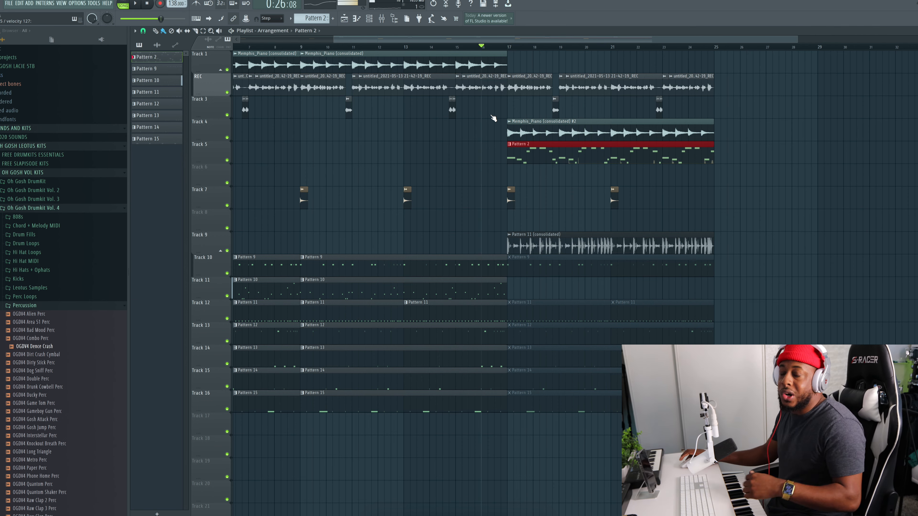
Step: Play the full arrangement from the beginning
{"action": "right_click", "coordinate": [446, 136]}
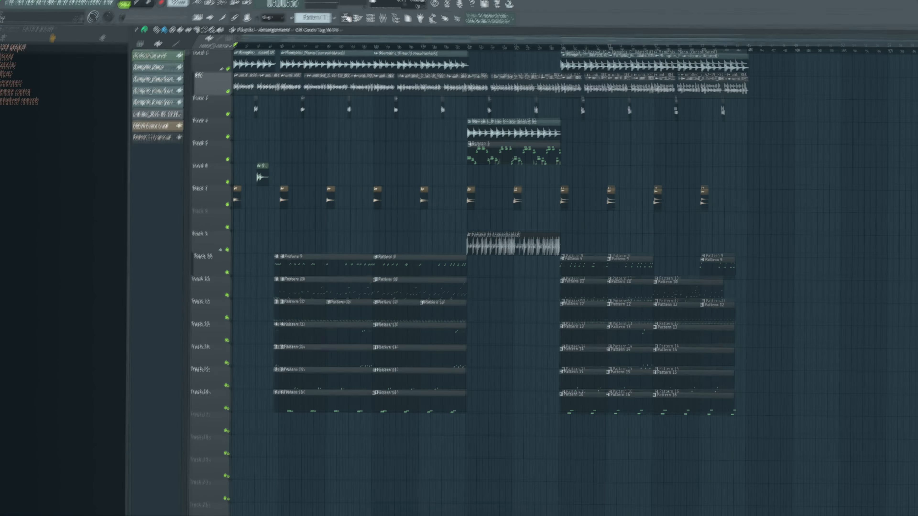
{"action": "key", "text": "space"}
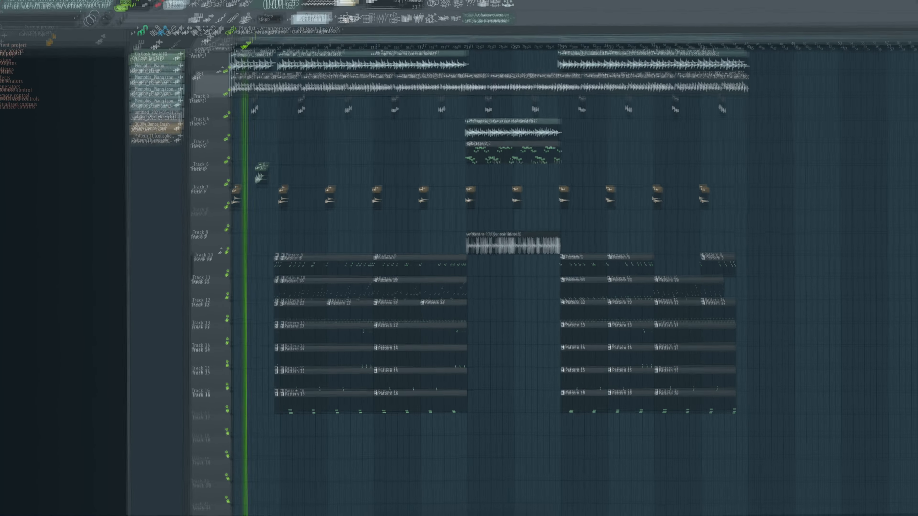